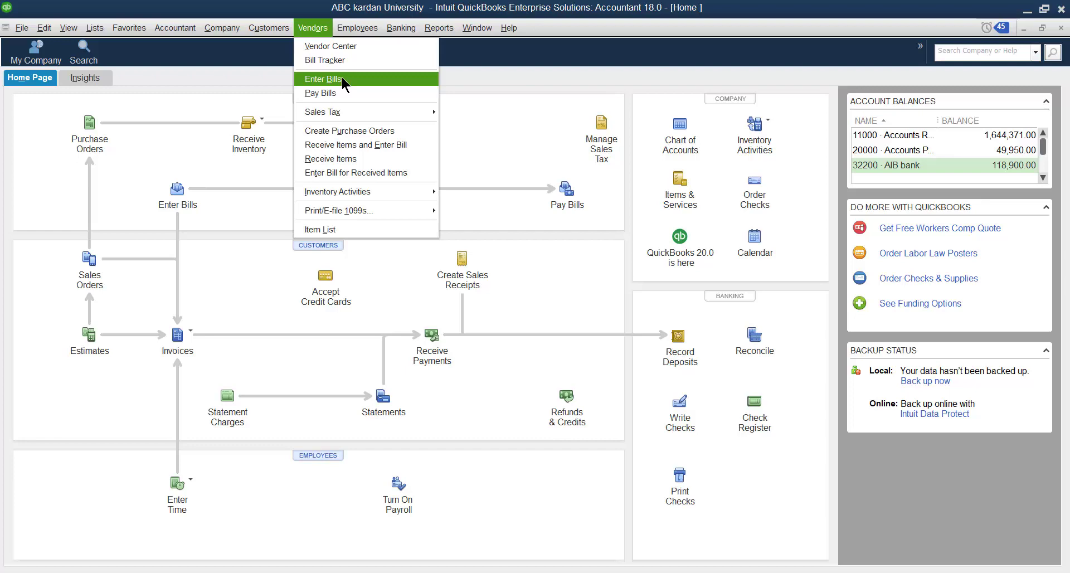
- Open the Enter Bills form for a new vendor bill
mouse_move(401, 28)
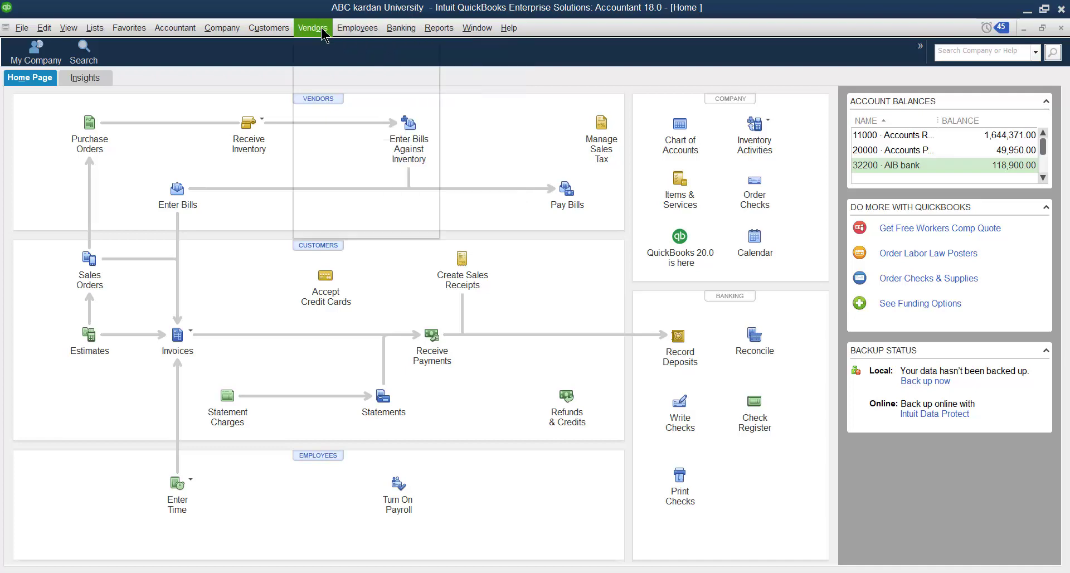
mouse_move(312, 27)
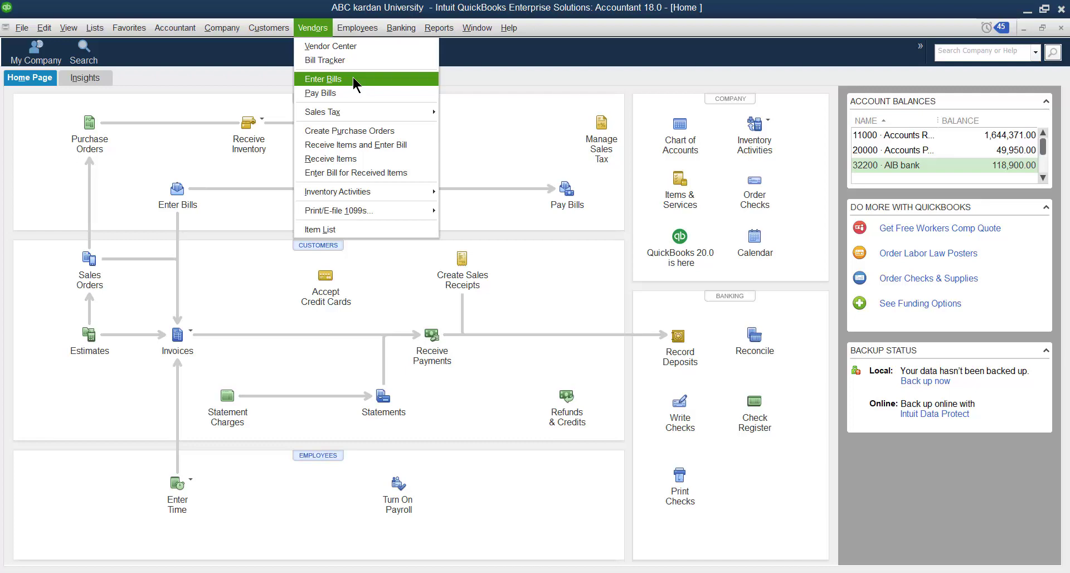
click(352, 79)
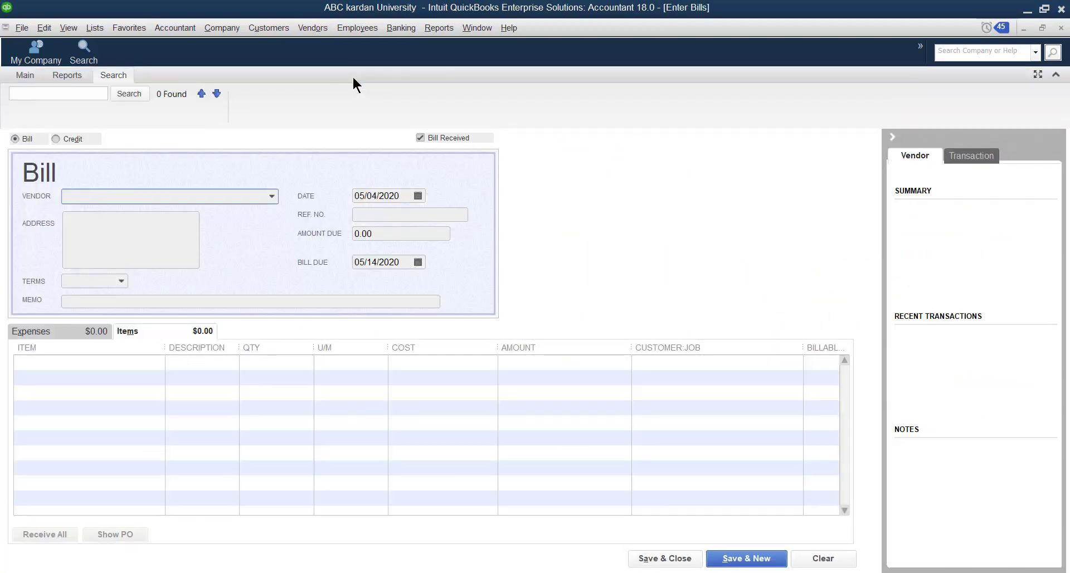
- Examine the Main, Reports and Search commands available for the bill form
click(22, 75)
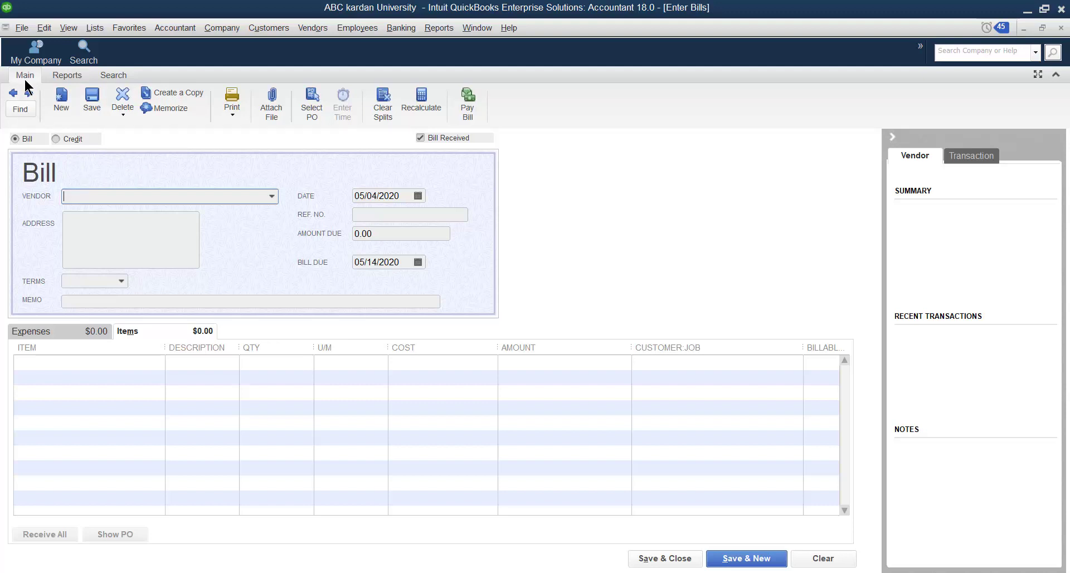
click(64, 74)
click(111, 74)
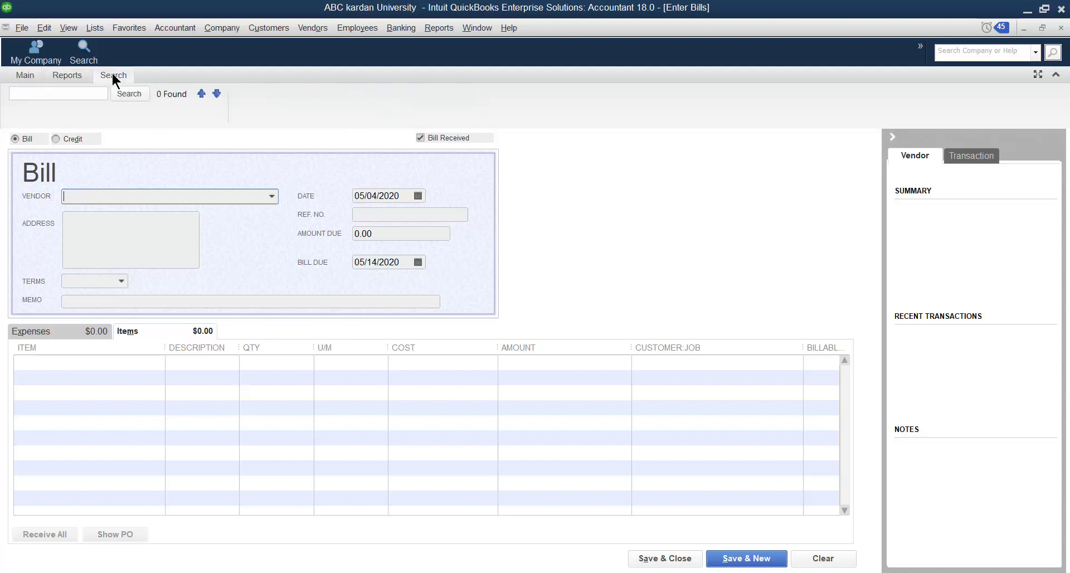
click(22, 76)
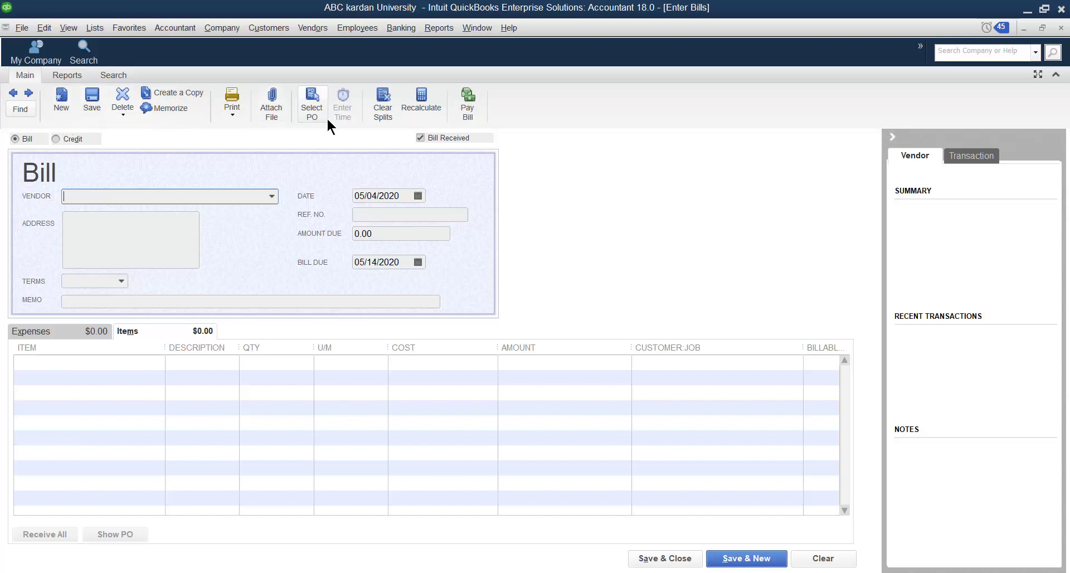
click(54, 76)
click(101, 77)
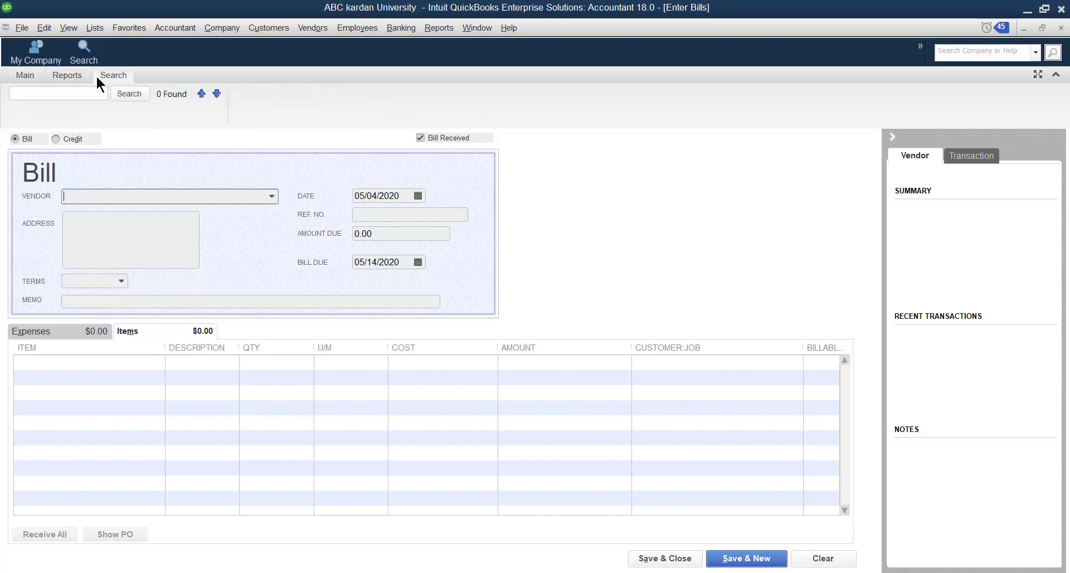
click(25, 76)
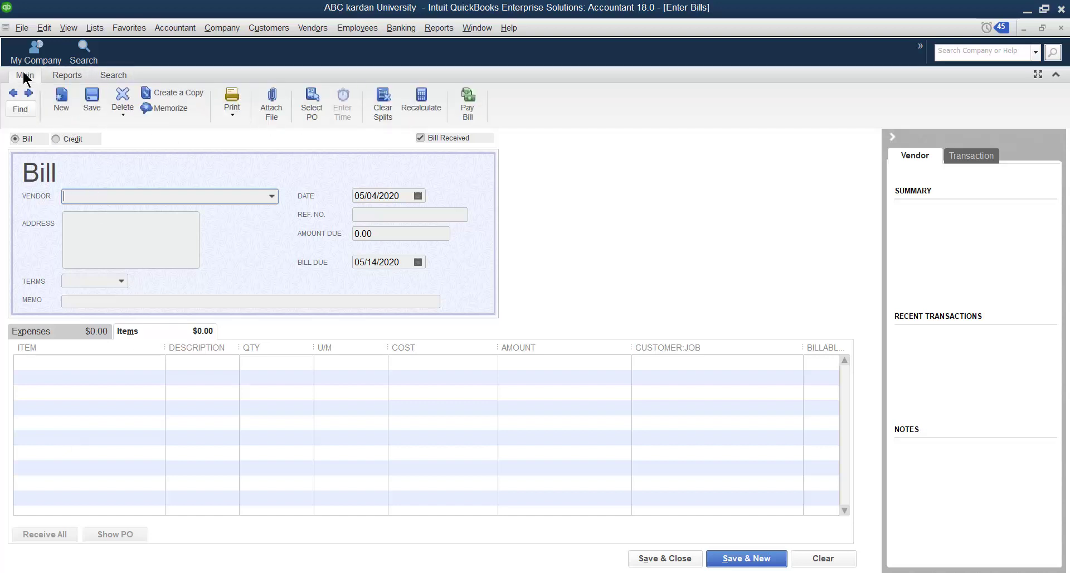
- Compare the Bill and Credit versions of the entry form by switching between the two types
click(56, 138)
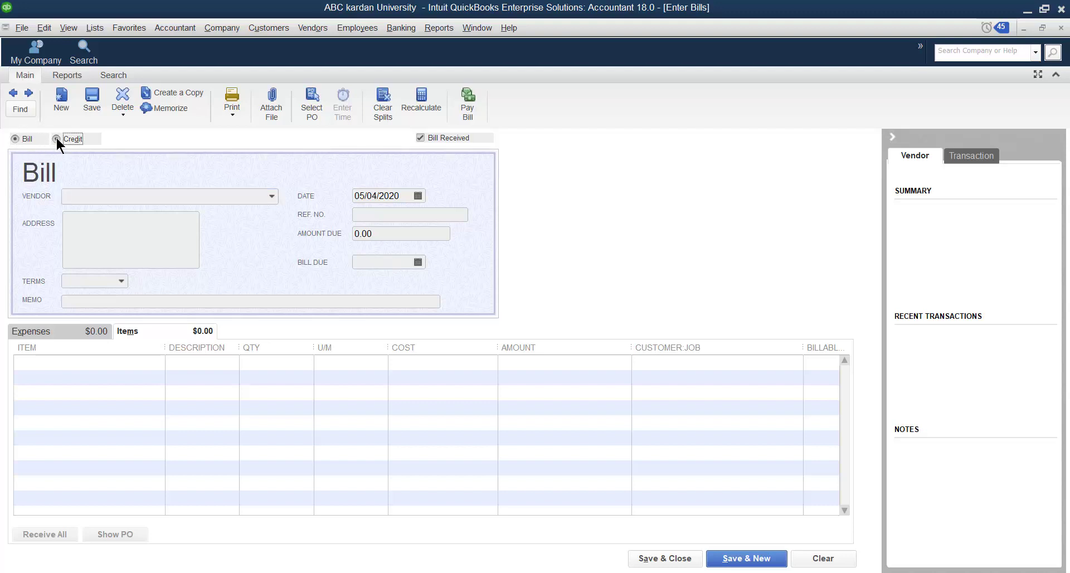
click(14, 139)
click(56, 140)
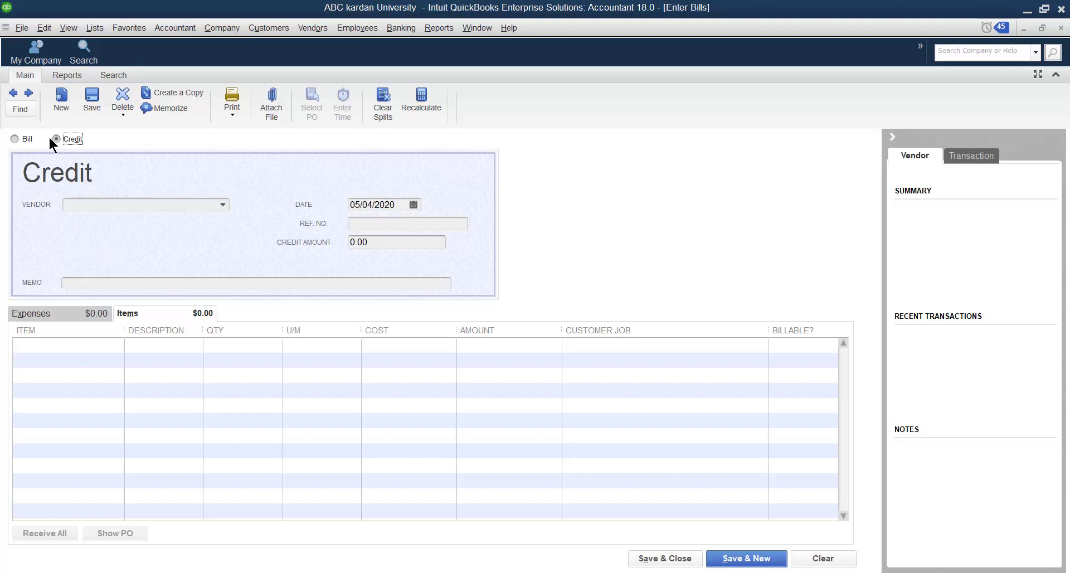
click(15, 139)
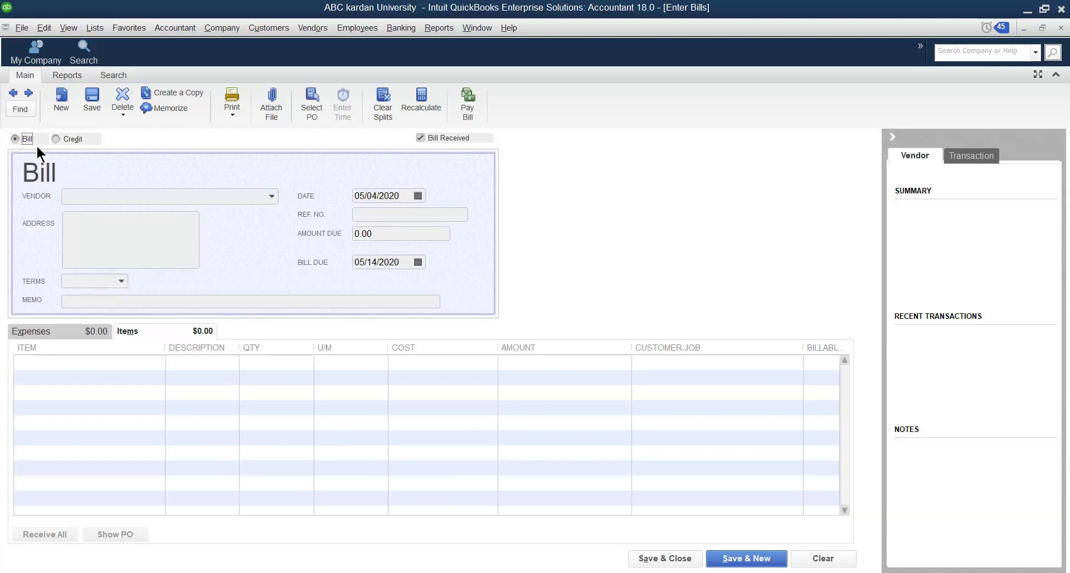
click(55, 139)
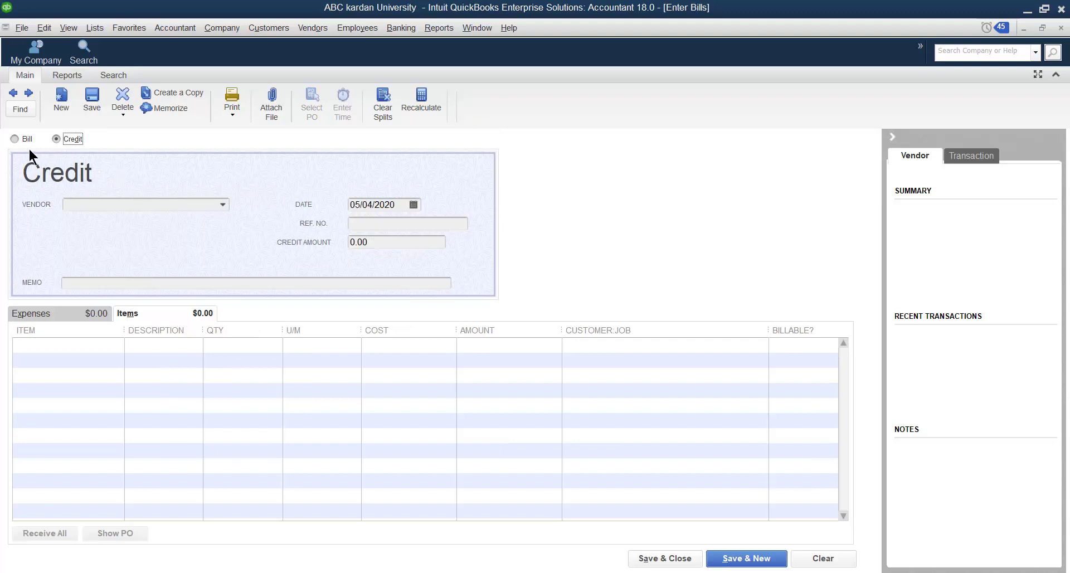
click(14, 139)
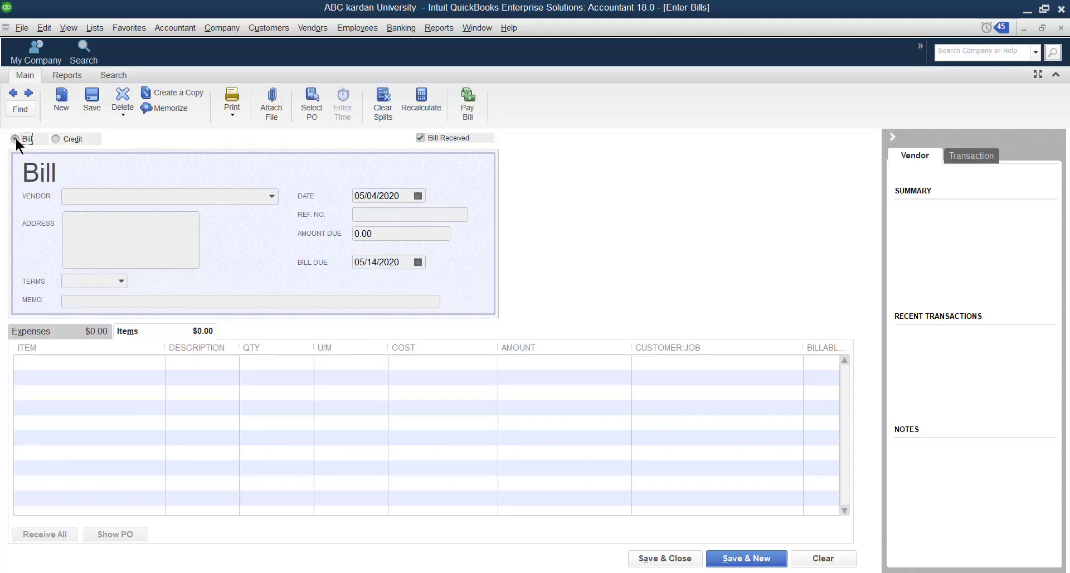
click(56, 140)
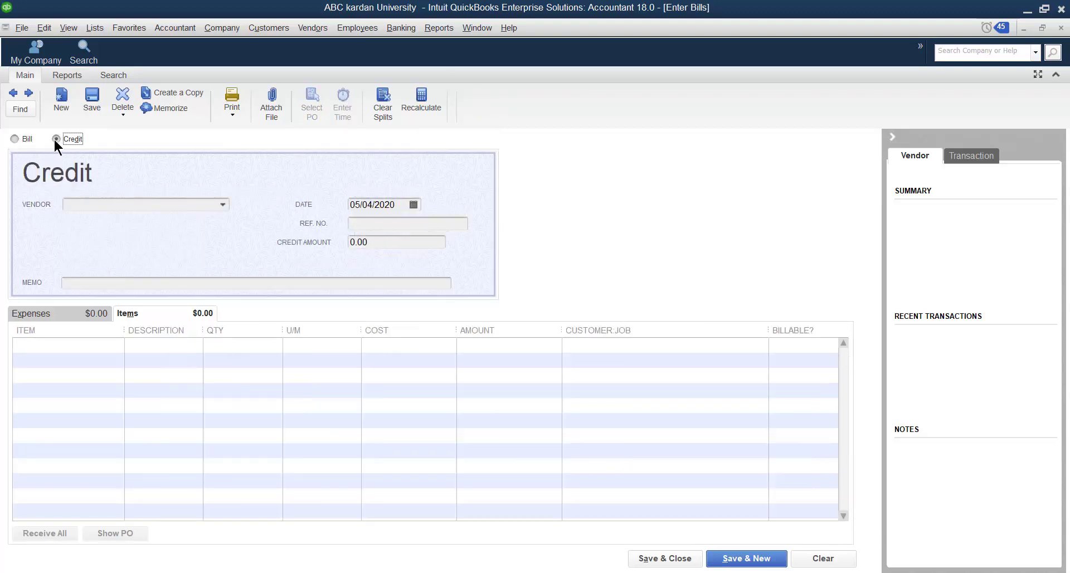
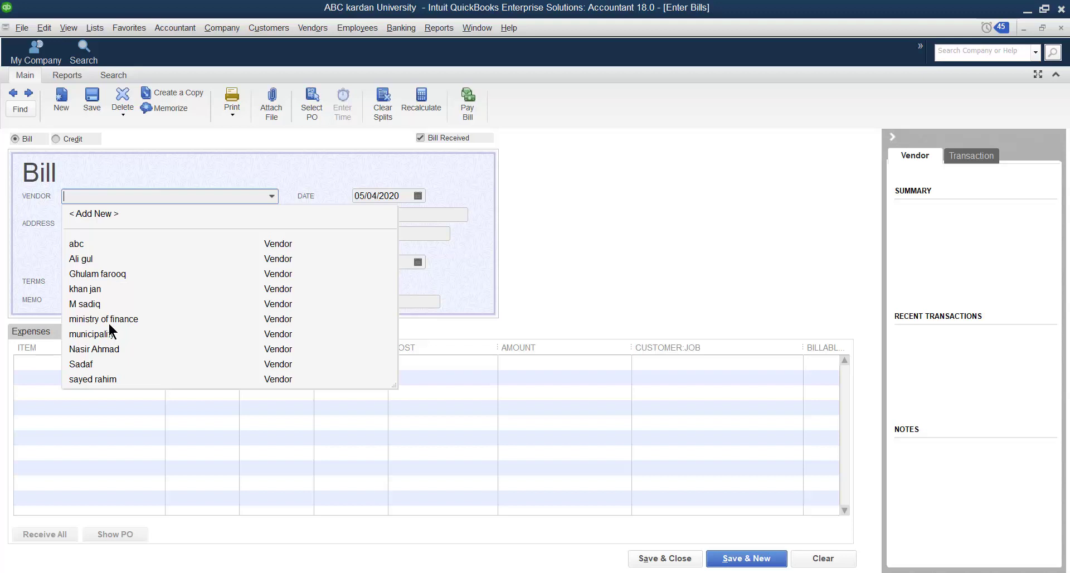
click(98, 212)
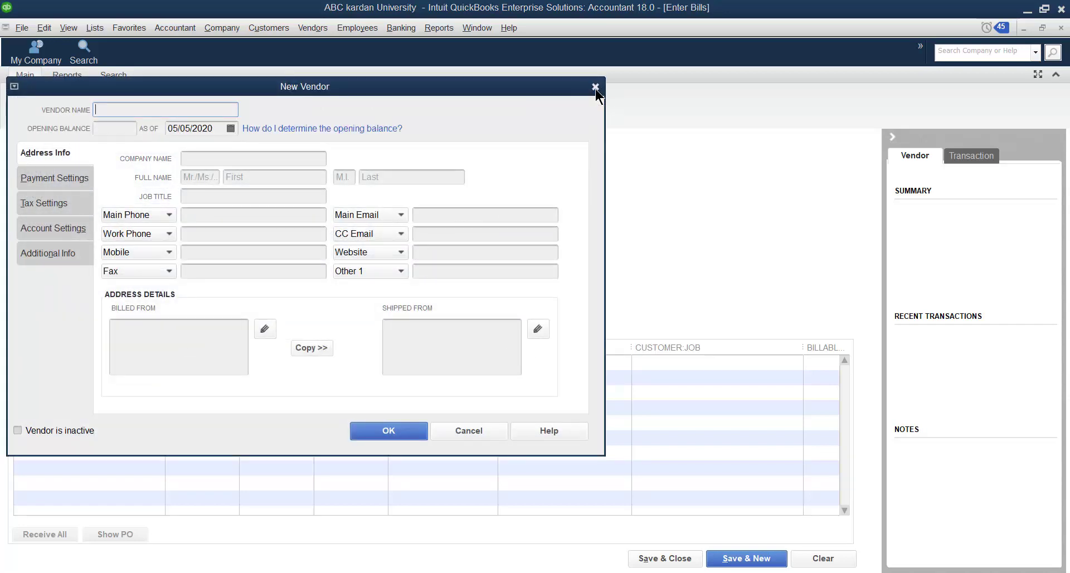
click(595, 88)
click(272, 196)
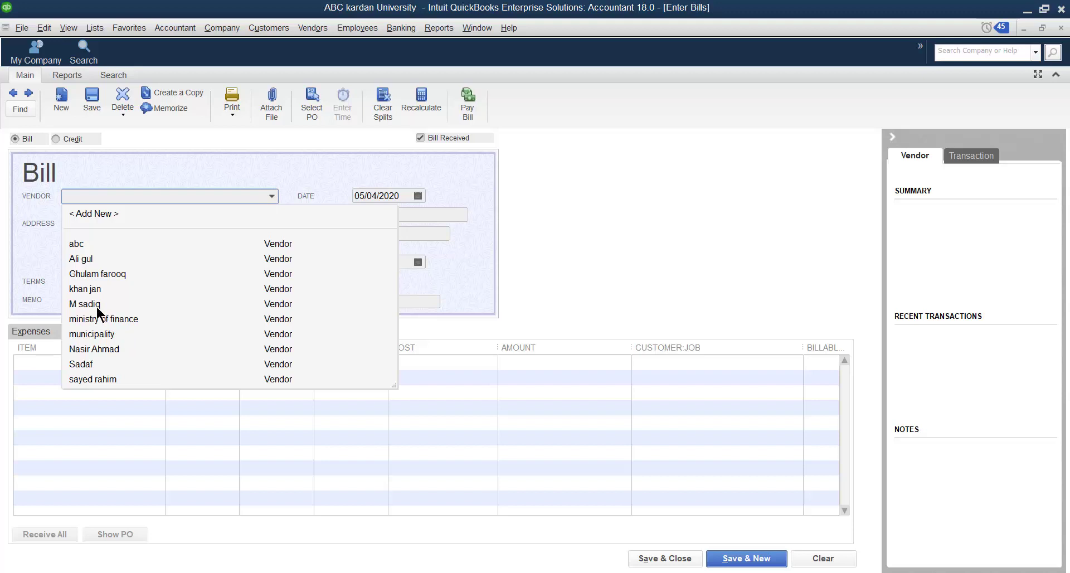
click(90, 259)
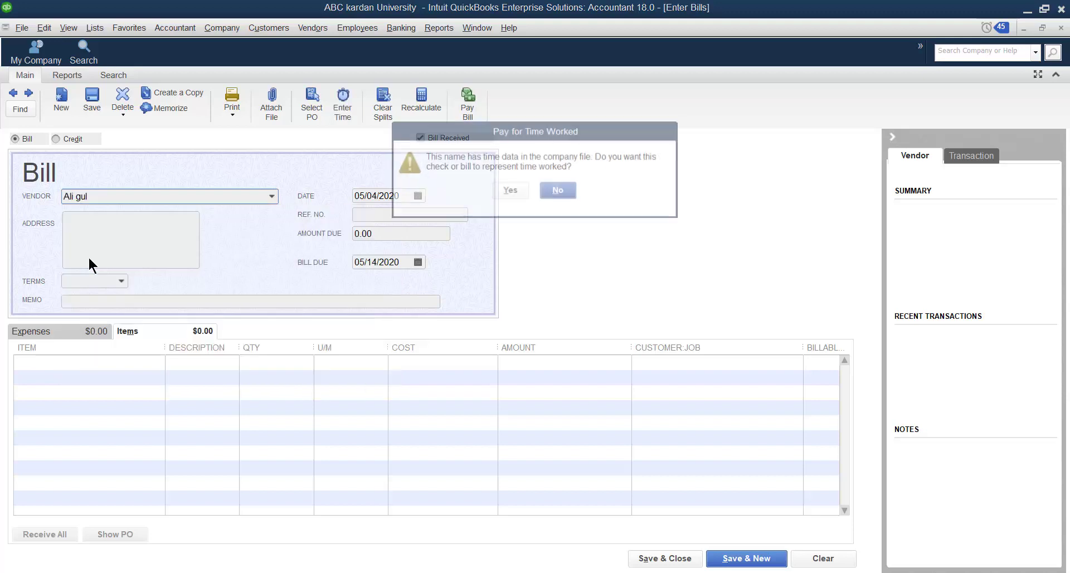
click(558, 190)
- Assign the bill to the vendor of Alokozy group of co. and set the payment terms to 1% 10 Net 30
click(272, 197)
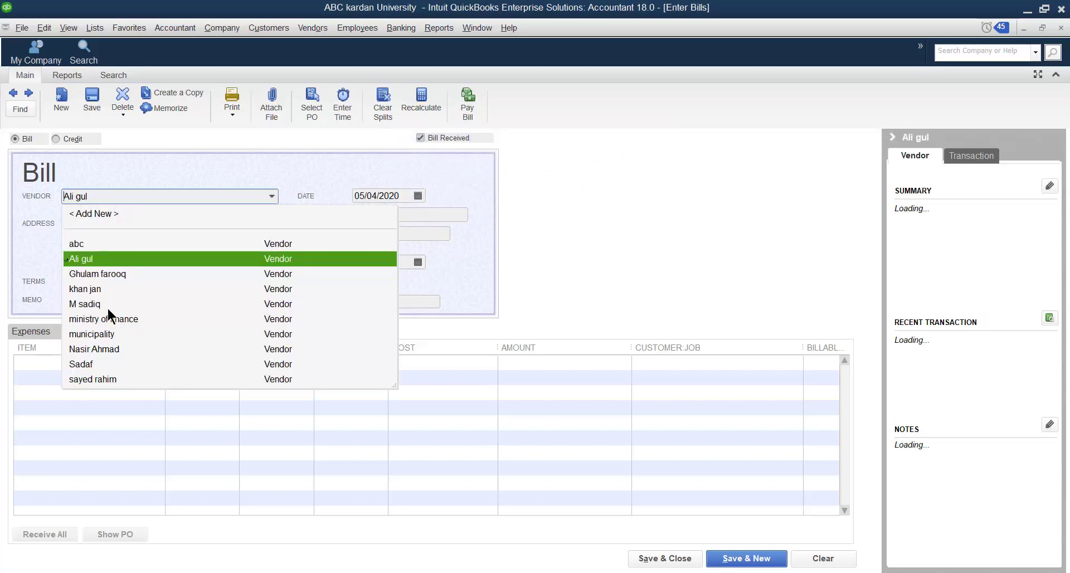
click(83, 364)
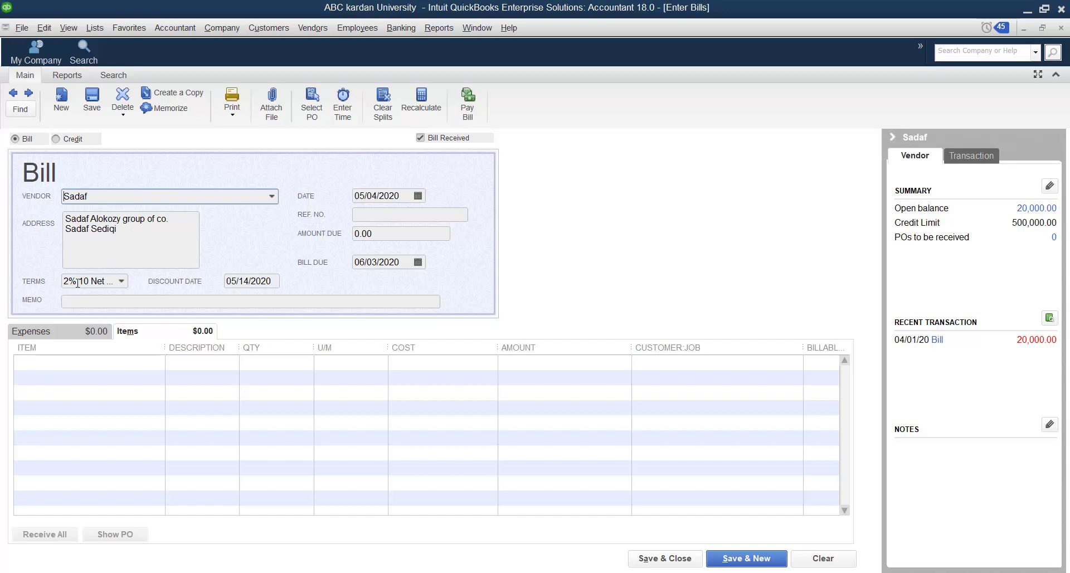
click(119, 278)
click(121, 281)
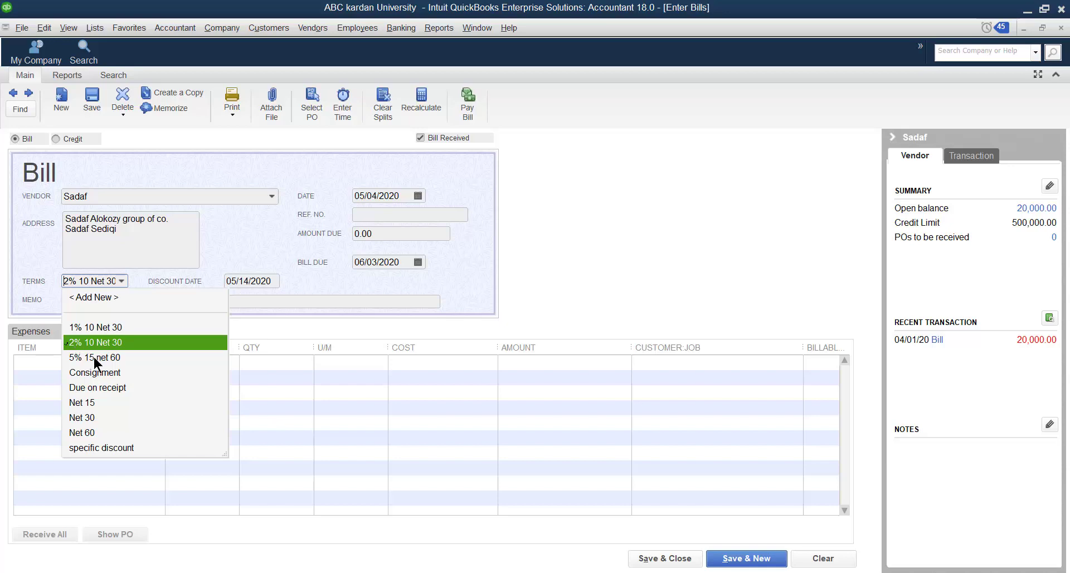
click(89, 328)
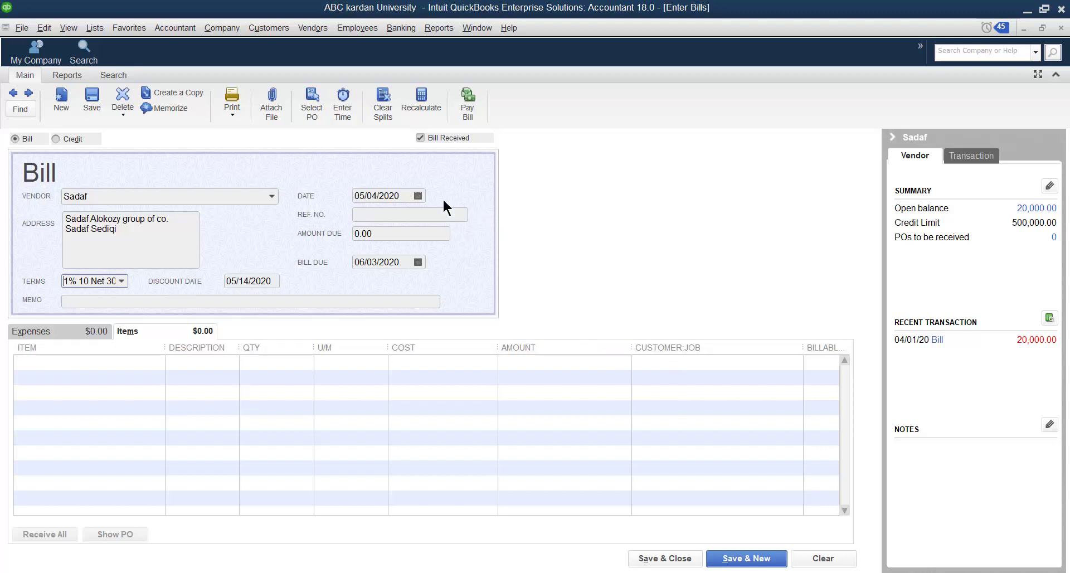
- Try 05/05/2020 as the bill date and set it back to 05/04/2020
click(418, 196)
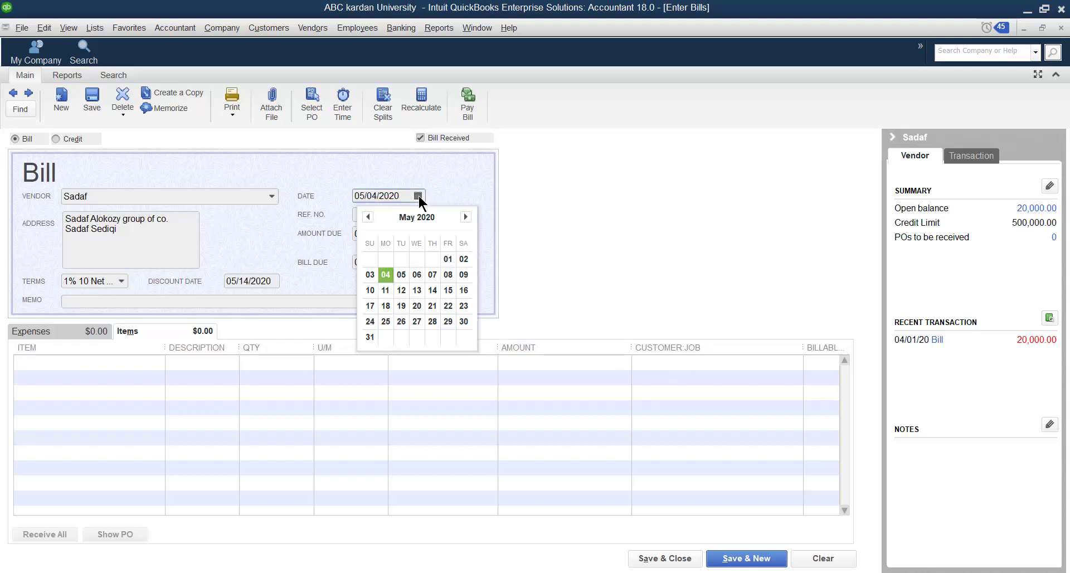
click(401, 274)
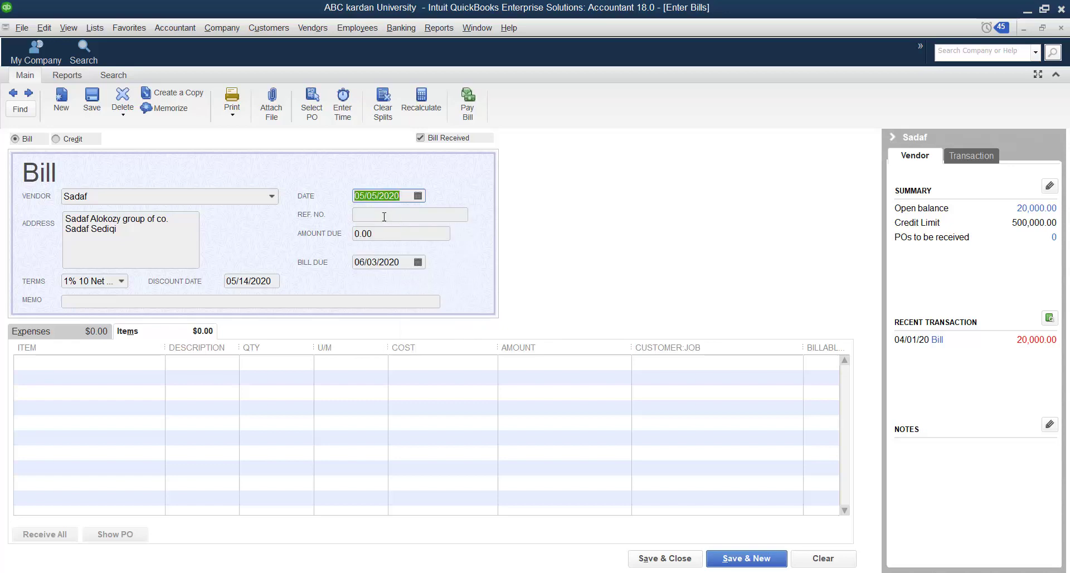
click(418, 196)
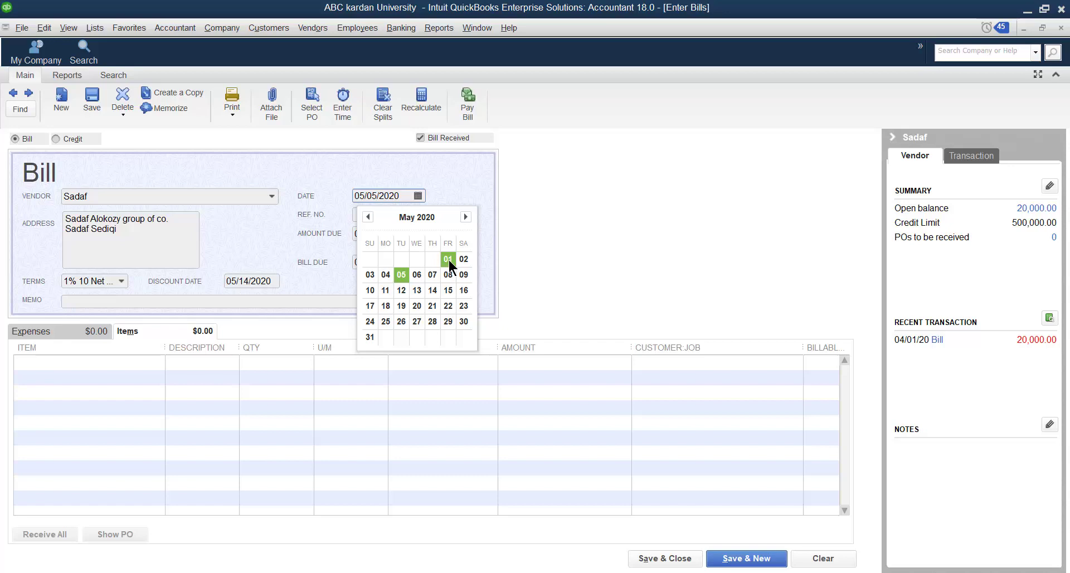
click(368, 217)
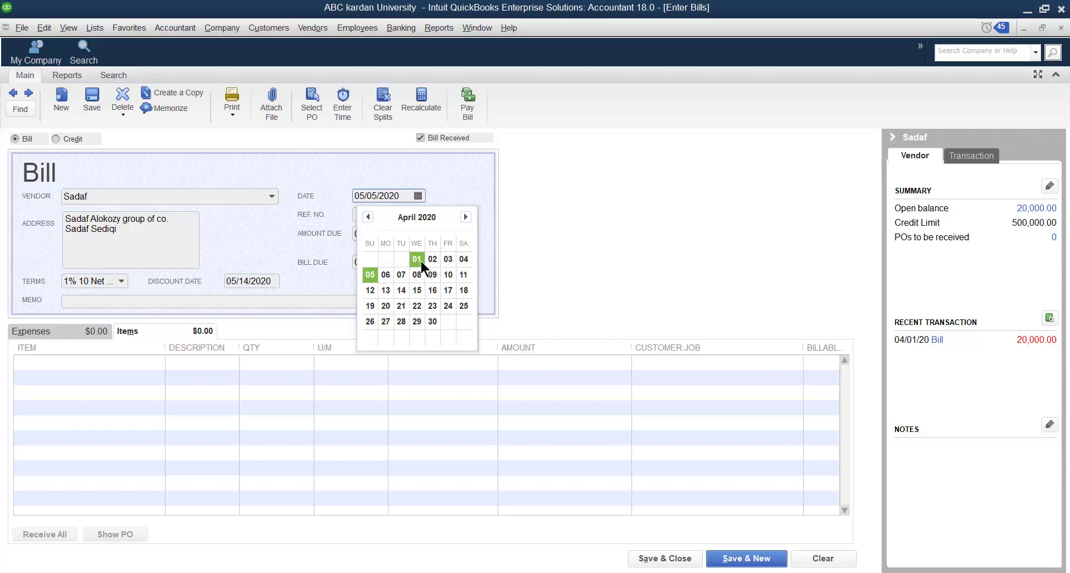
click(465, 216)
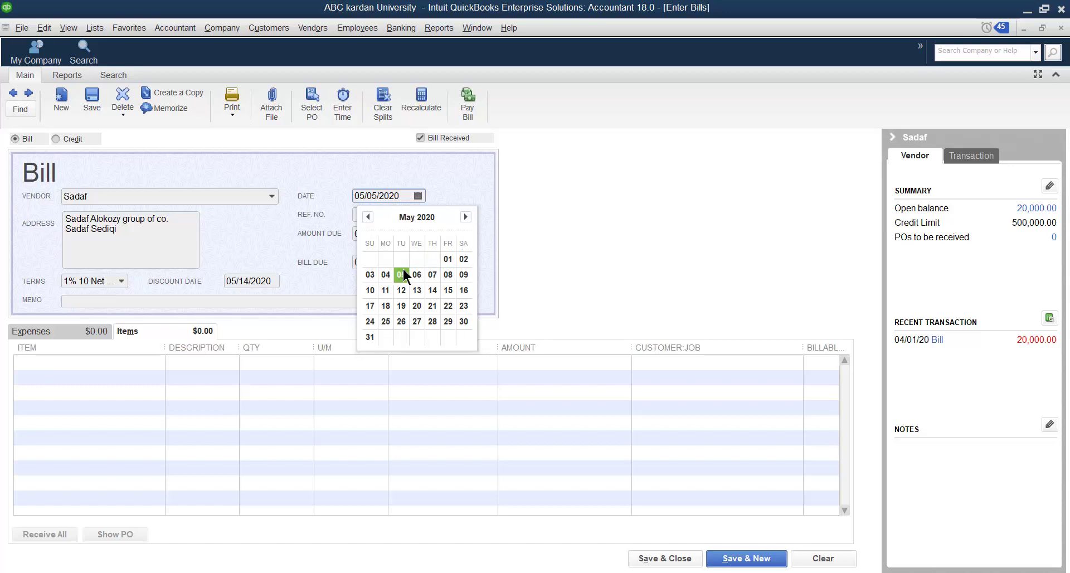
click(385, 274)
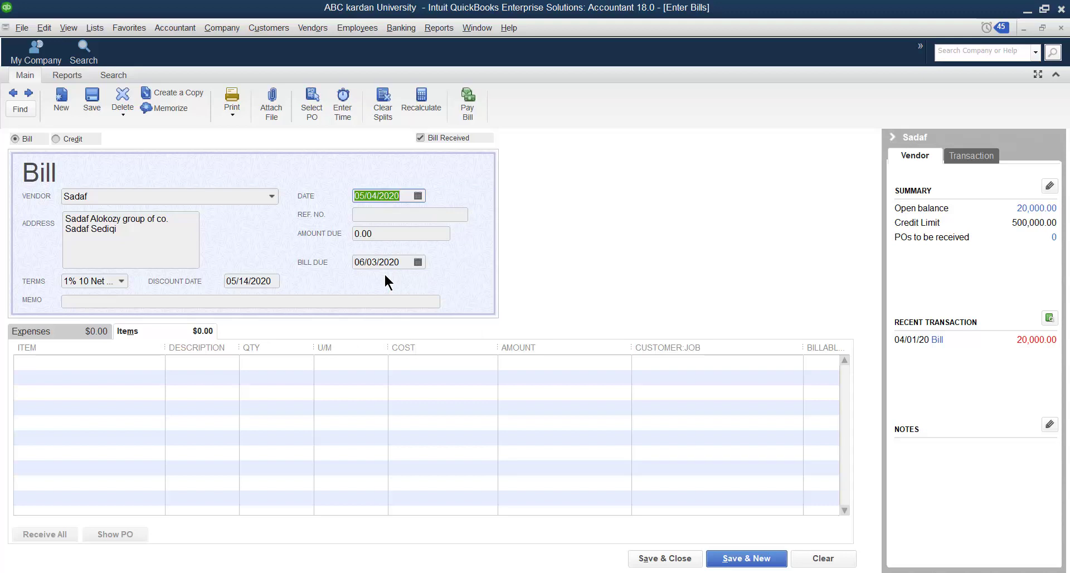
- Enter 120 as the bill's reference number and 20000 as the amount due
click(375, 216)
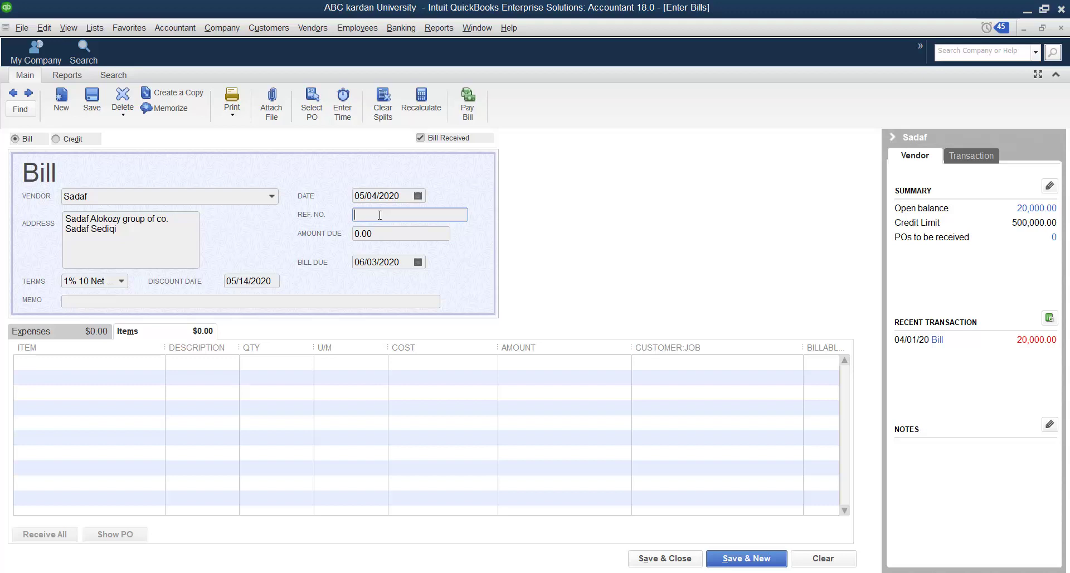
text(123)
key(BackSpace)
text(0)
key(Tab)
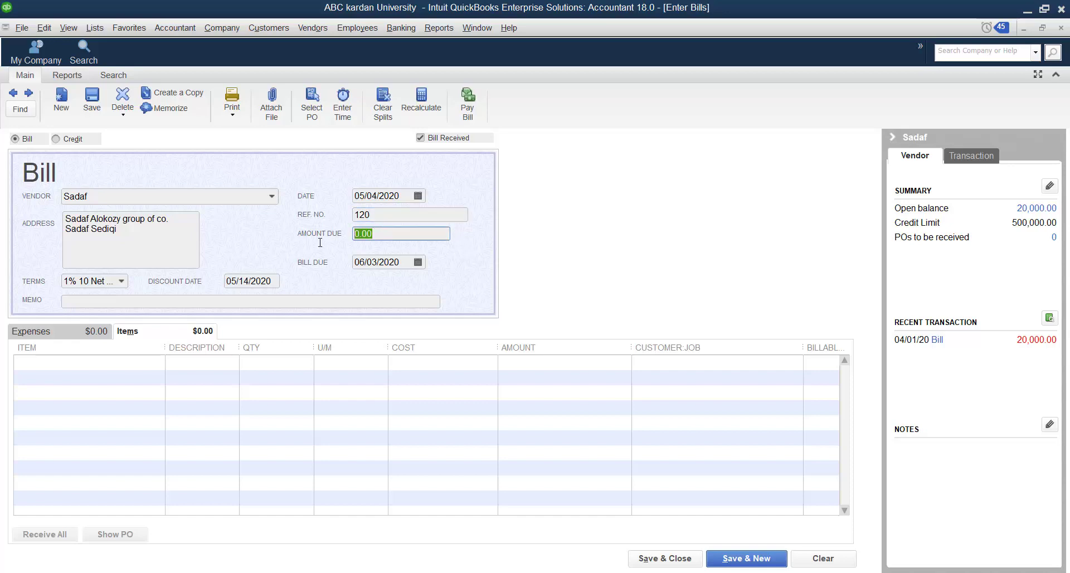
text(20000)
- Review the bill's due date on the calendar and the available payment terms
click(418, 262)
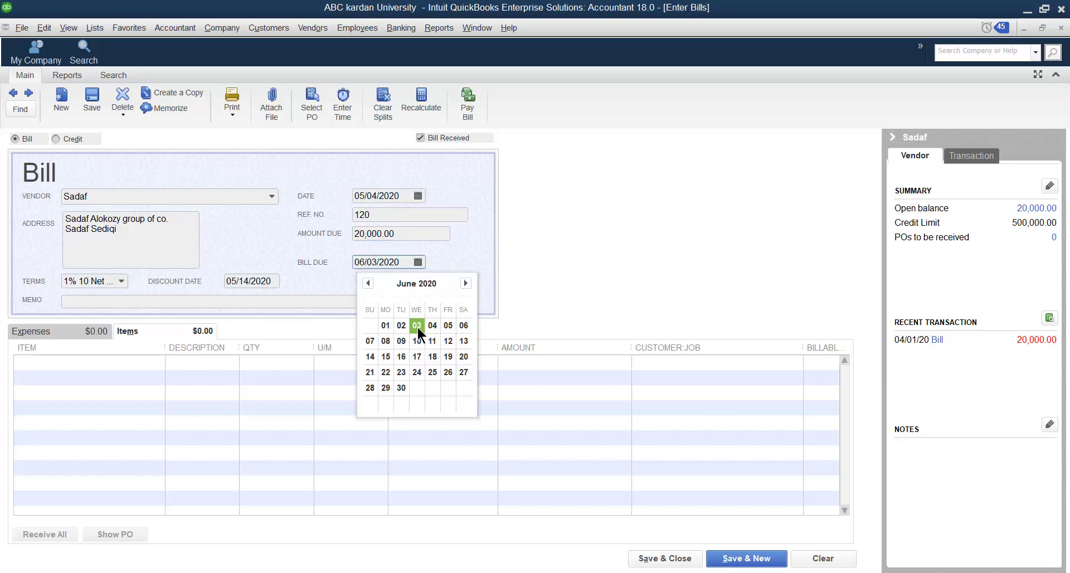
click(448, 261)
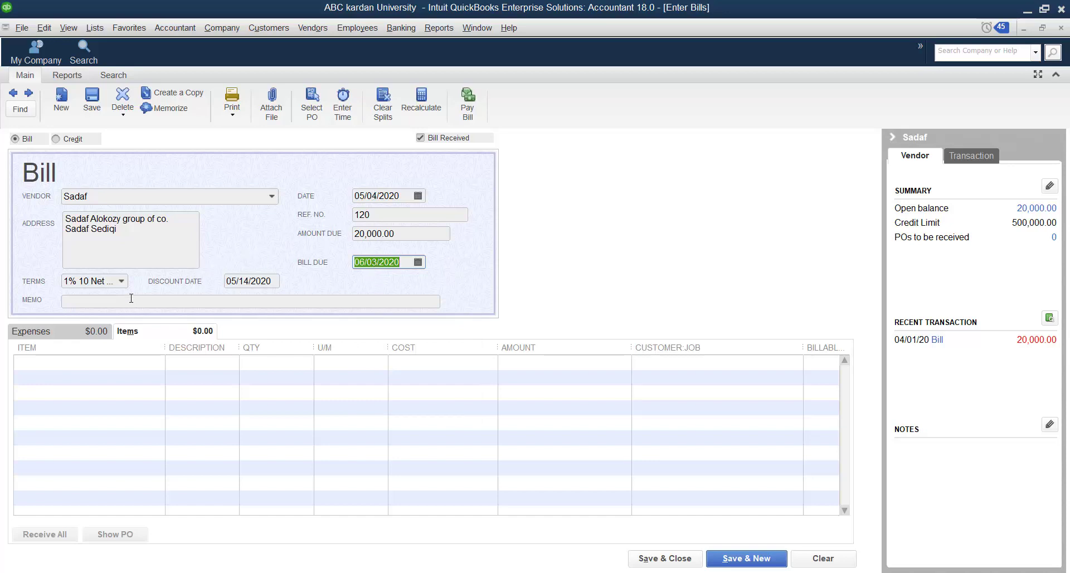
click(122, 281)
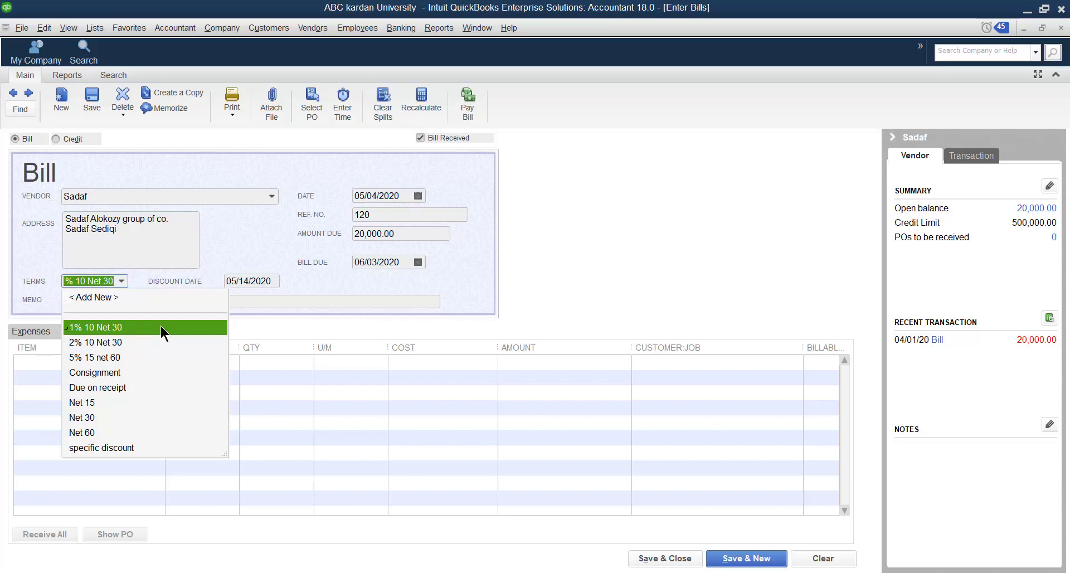
click(354, 281)
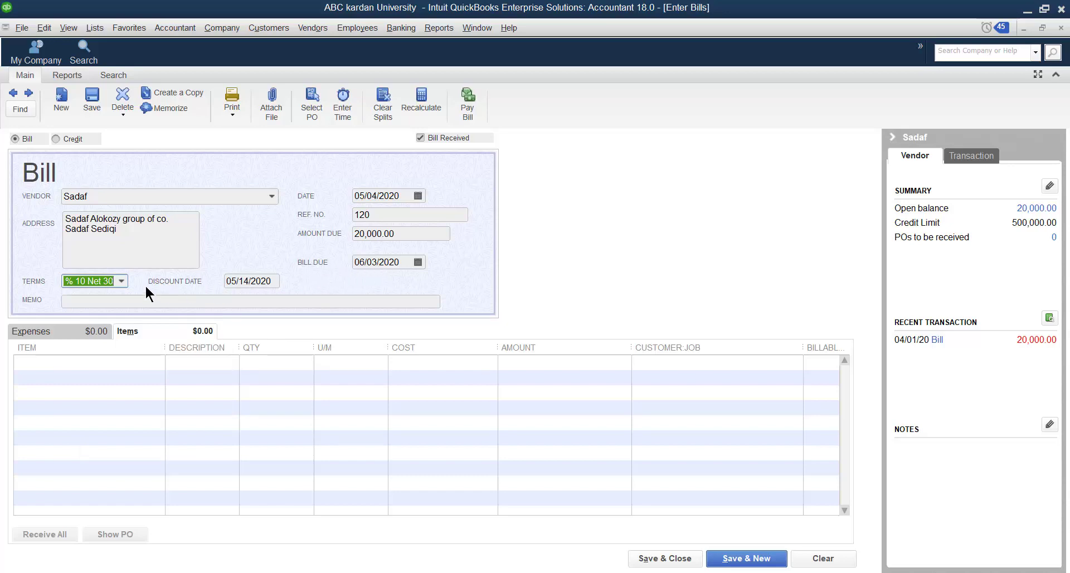
click(121, 280)
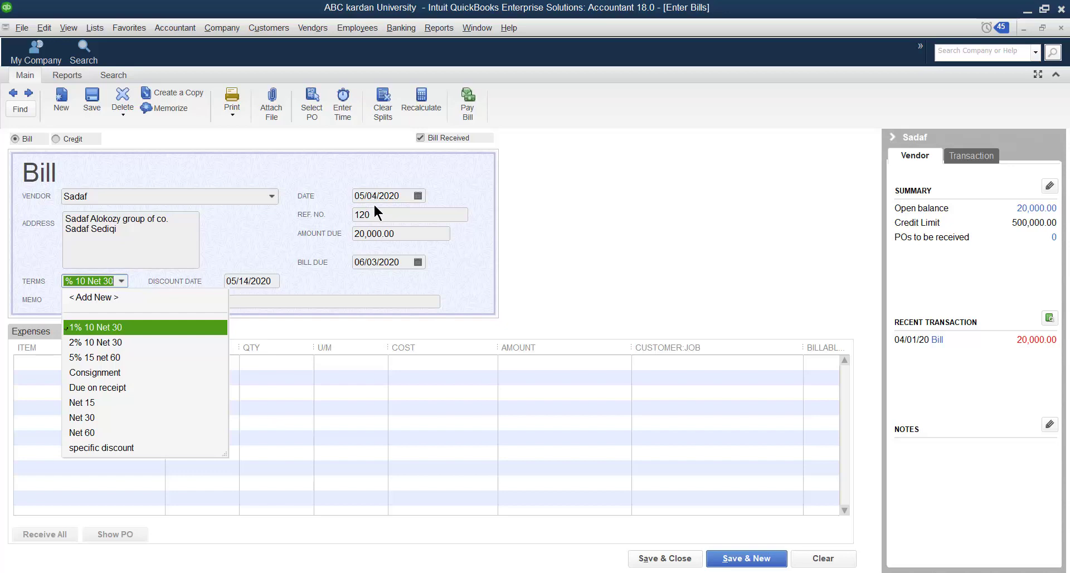
- Reselect 1% 10 Net 30 as the bill's payment terms
click(366, 273)
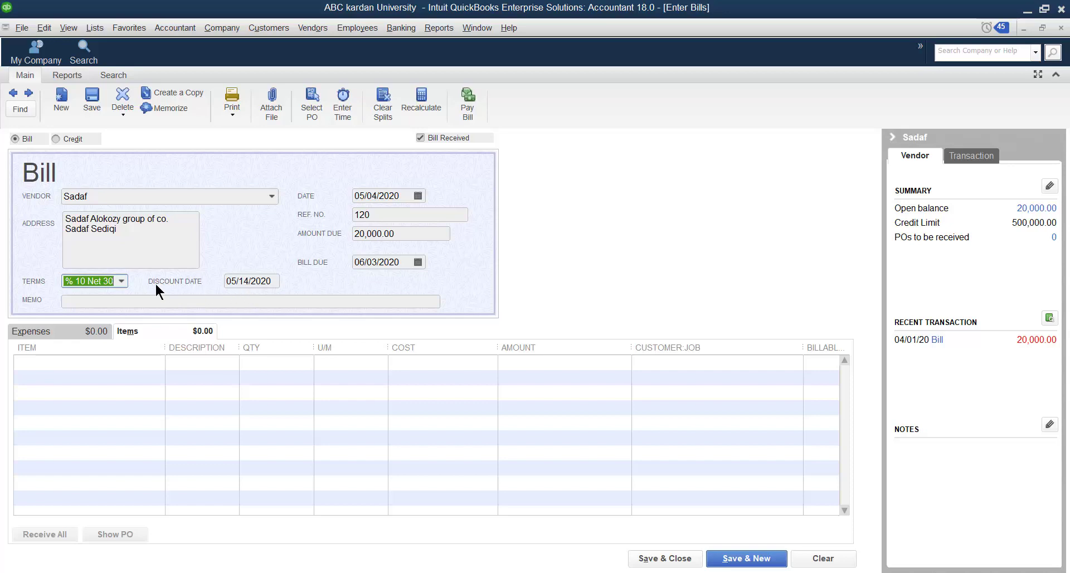
click(127, 284)
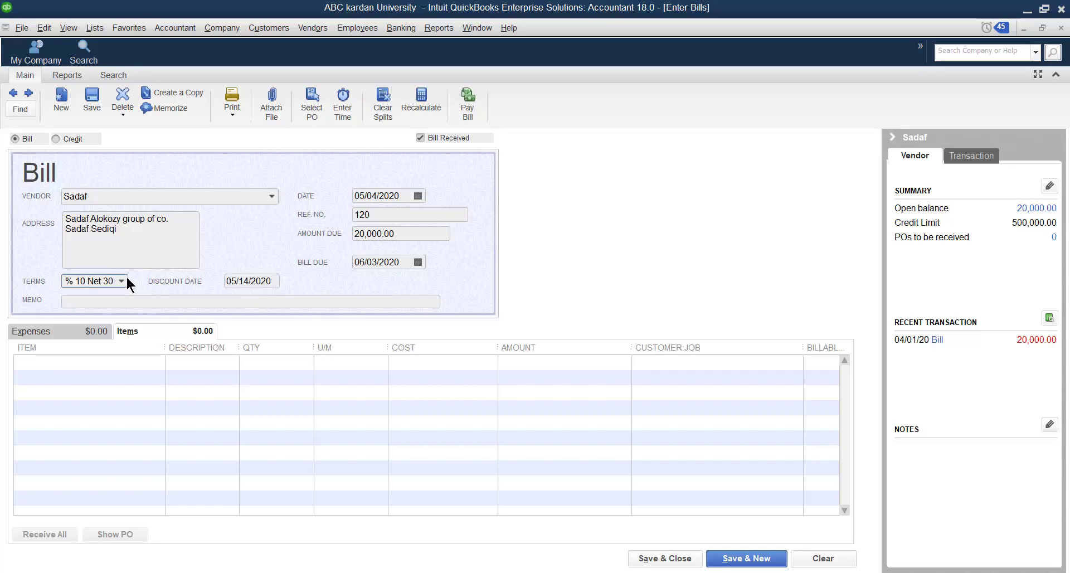
click(120, 281)
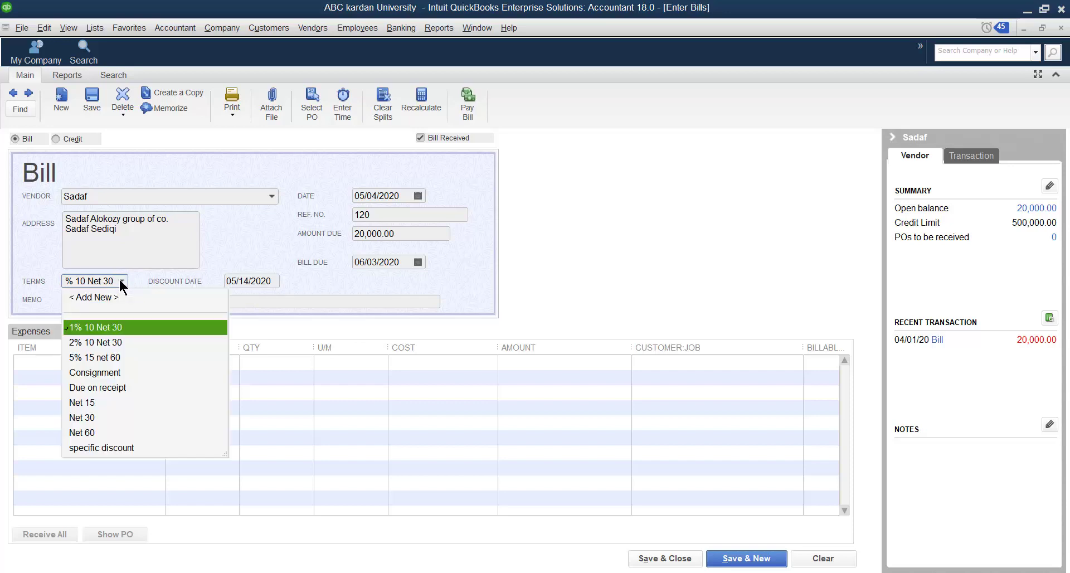
click(78, 327)
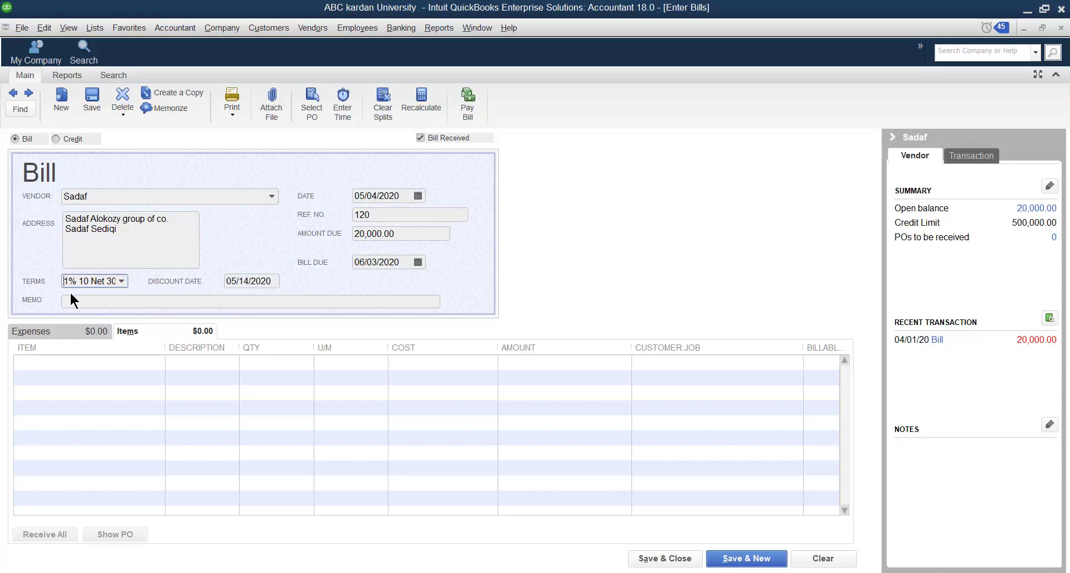
- Compare the bill's expense lines with its item lines and examine the list of items available for purchase
click(82, 351)
click(75, 331)
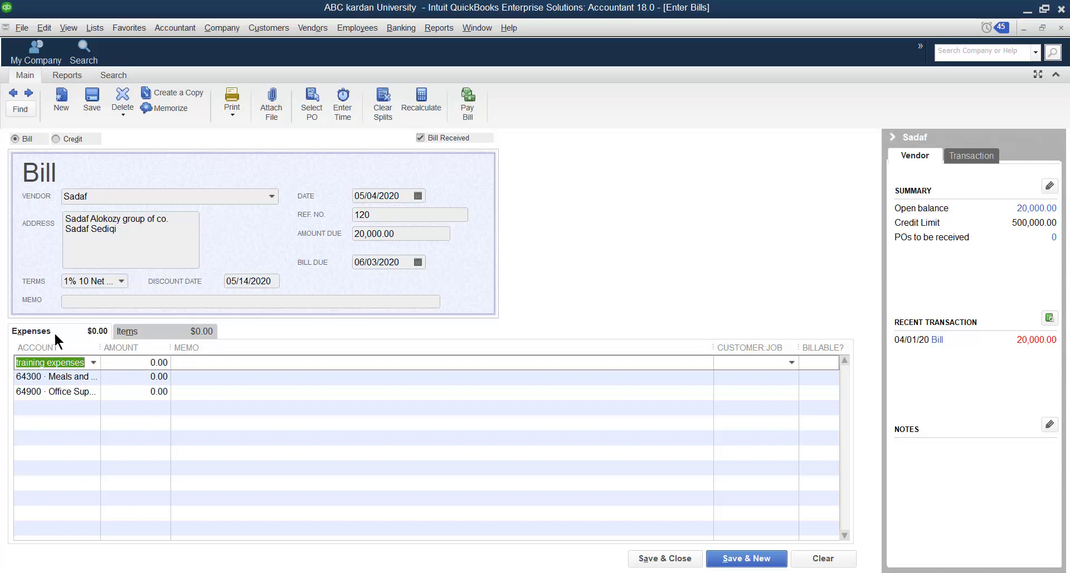
click(153, 330)
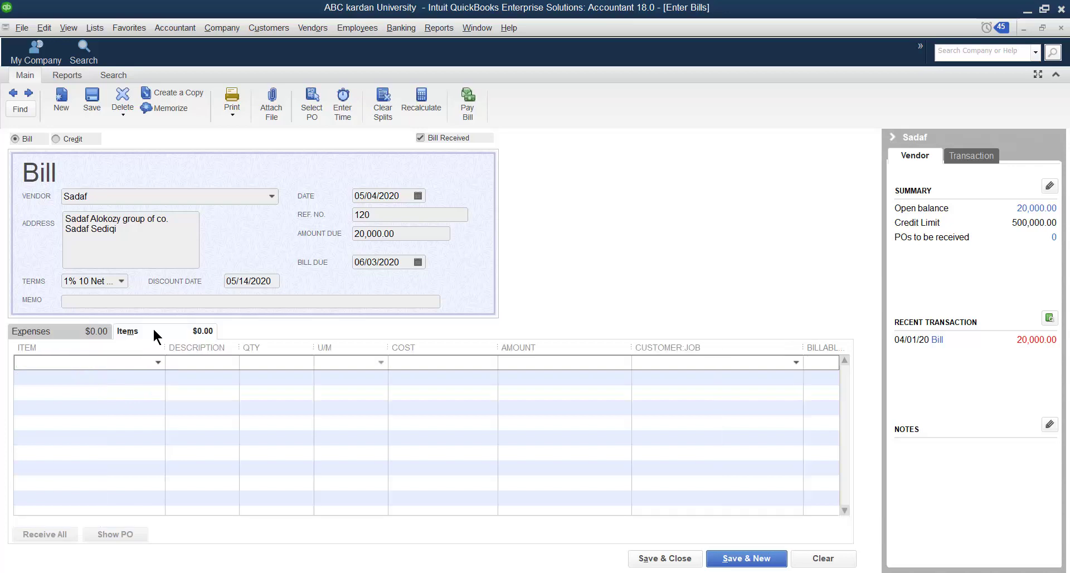
click(54, 329)
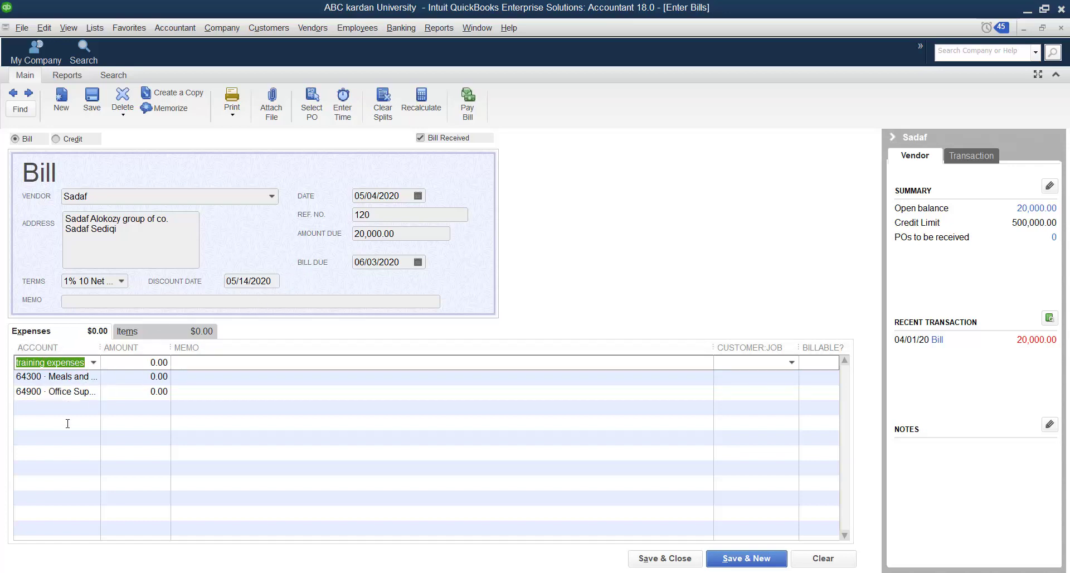
click(137, 332)
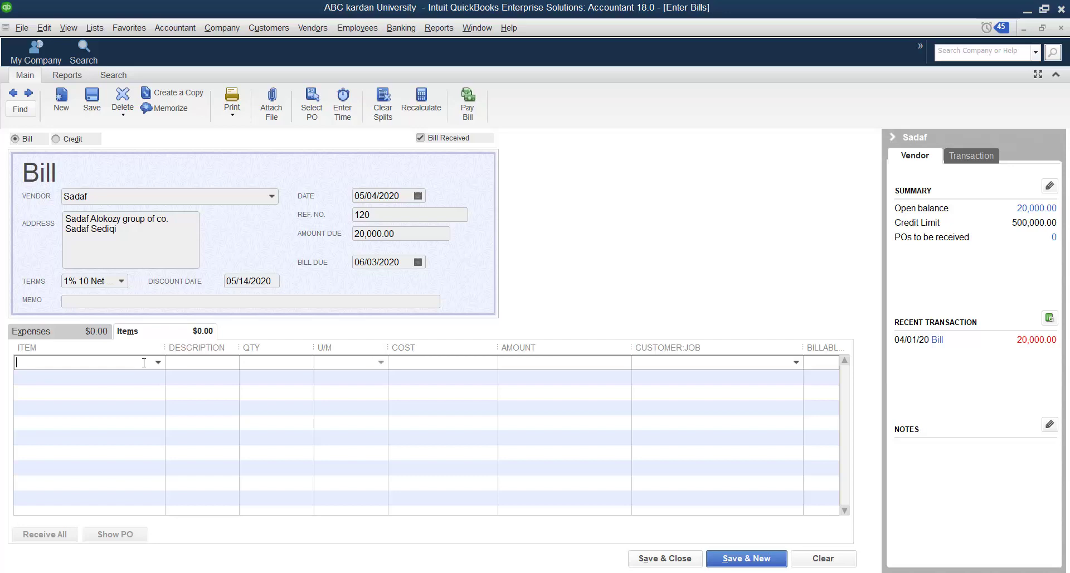
click(158, 362)
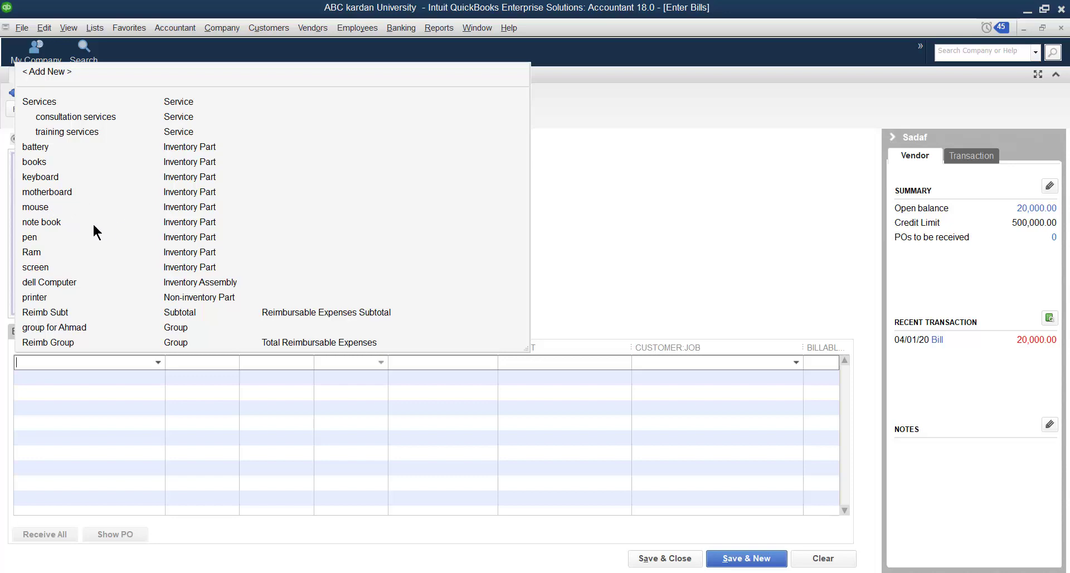
click(122, 373)
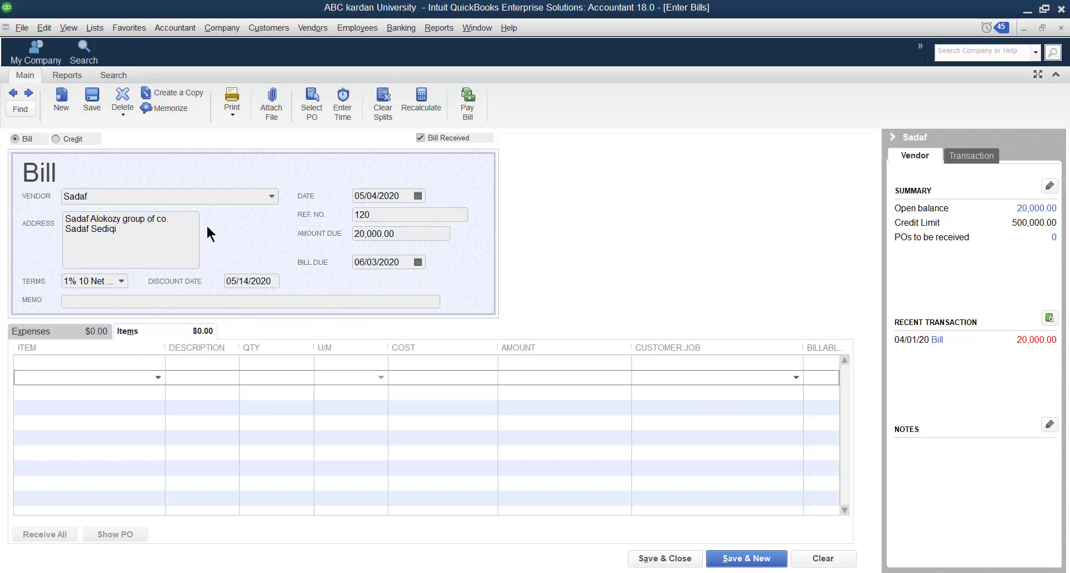
click(116, 362)
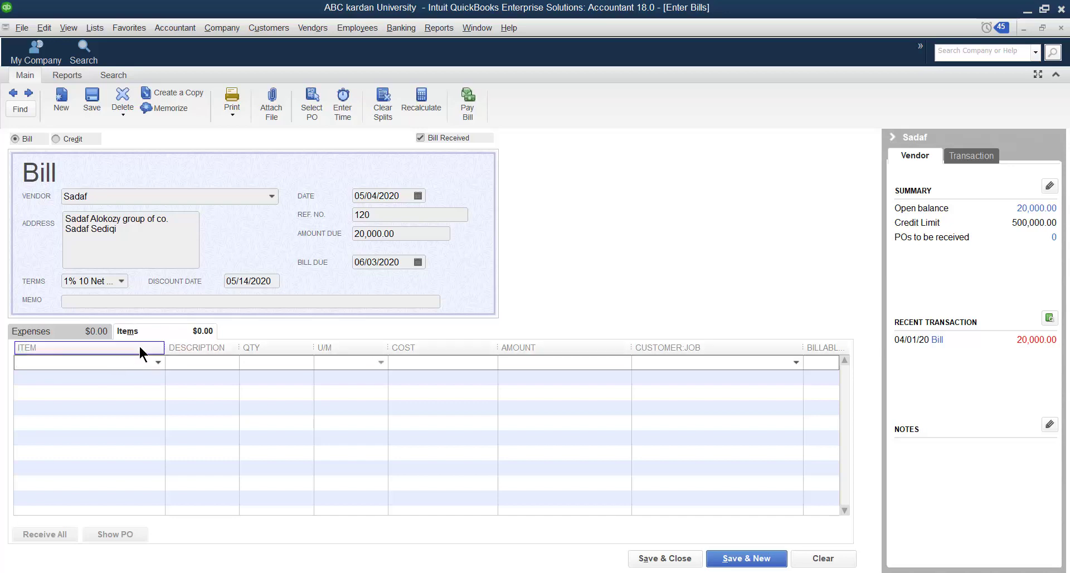
click(67, 330)
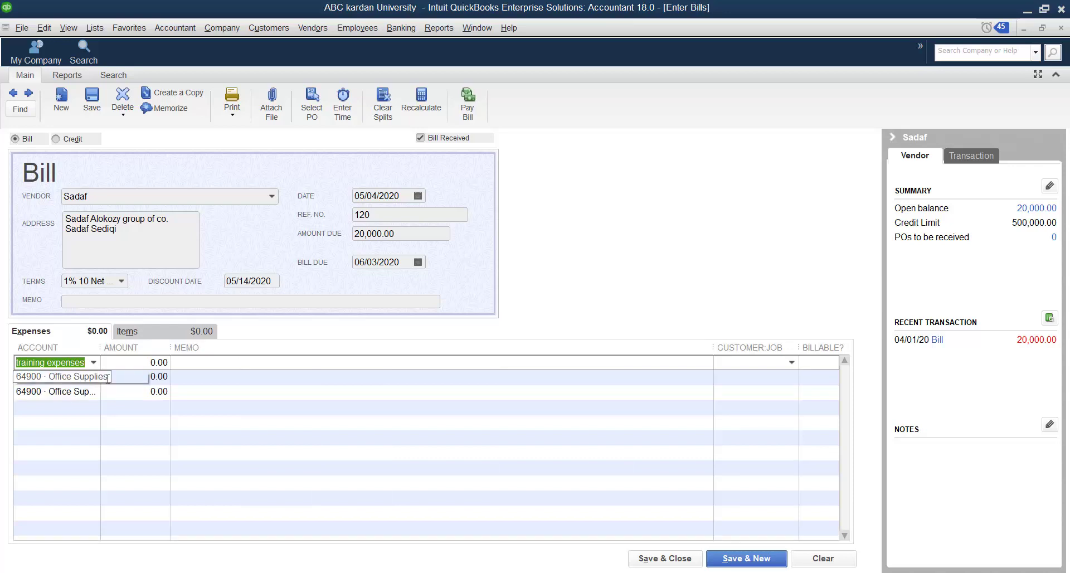
click(132, 332)
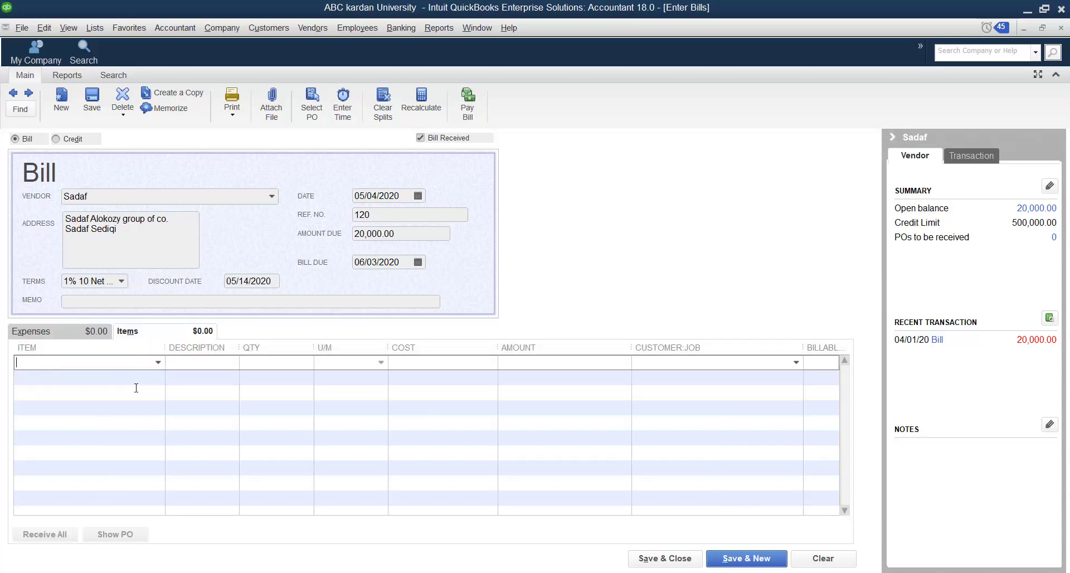
- Clear the training expenses, Meals and Entertainment, and Office Supplies accounts from the three prefilled expense lines
click(62, 335)
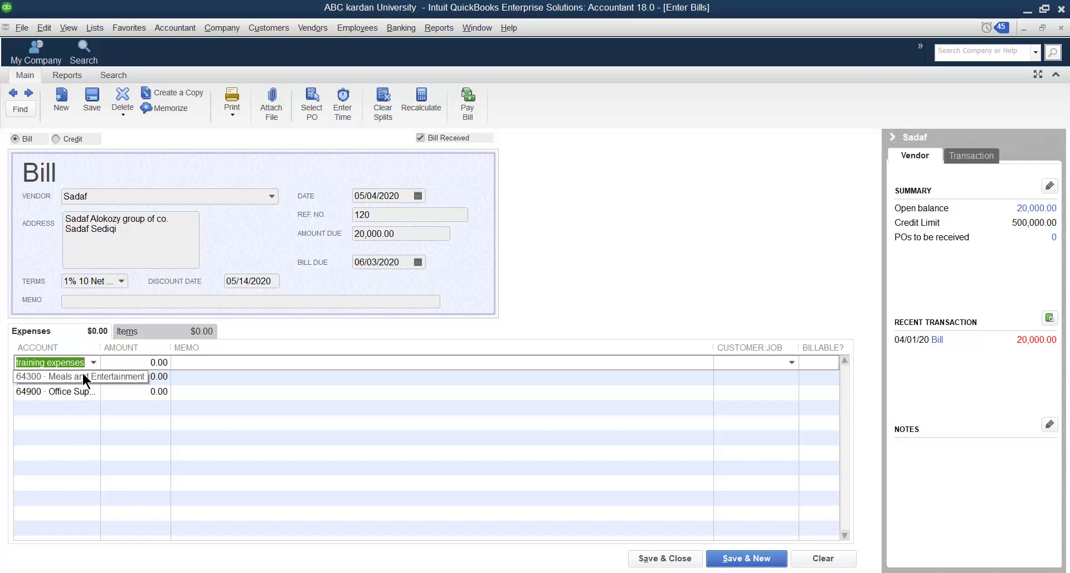
key(Delete)
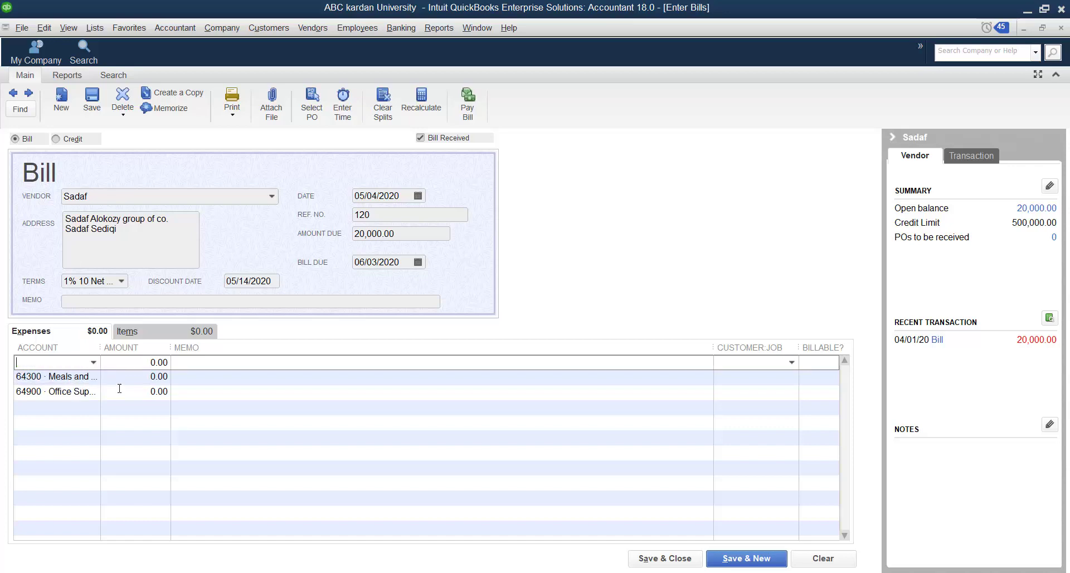
click(92, 376)
key(Delete)
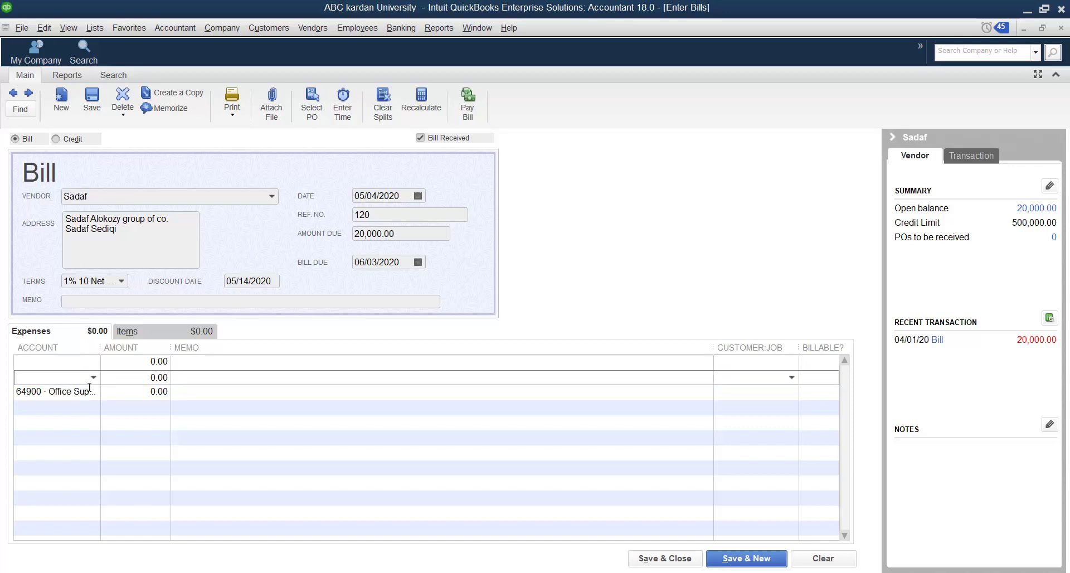
click(92, 392)
key(Delete)
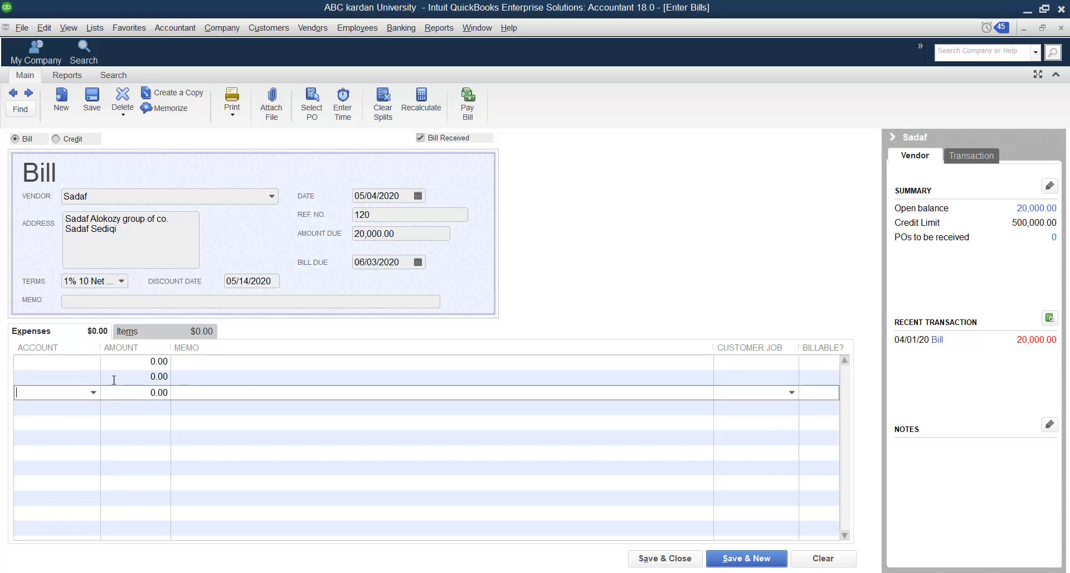
- Assign the first expense line to 64300 Meals and Entertainment with an amount of 10000
click(73, 361)
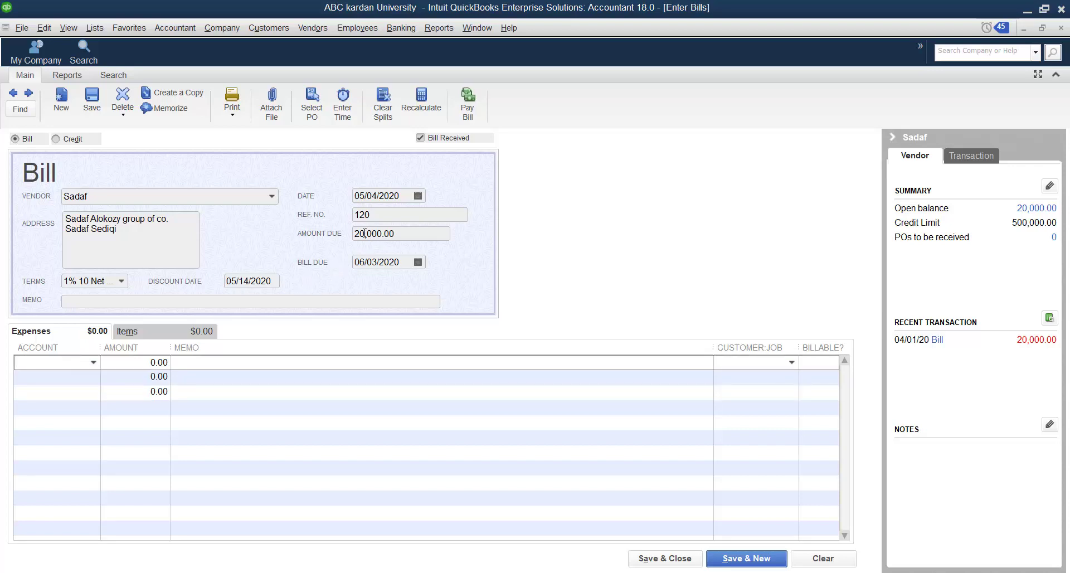
click(92, 362)
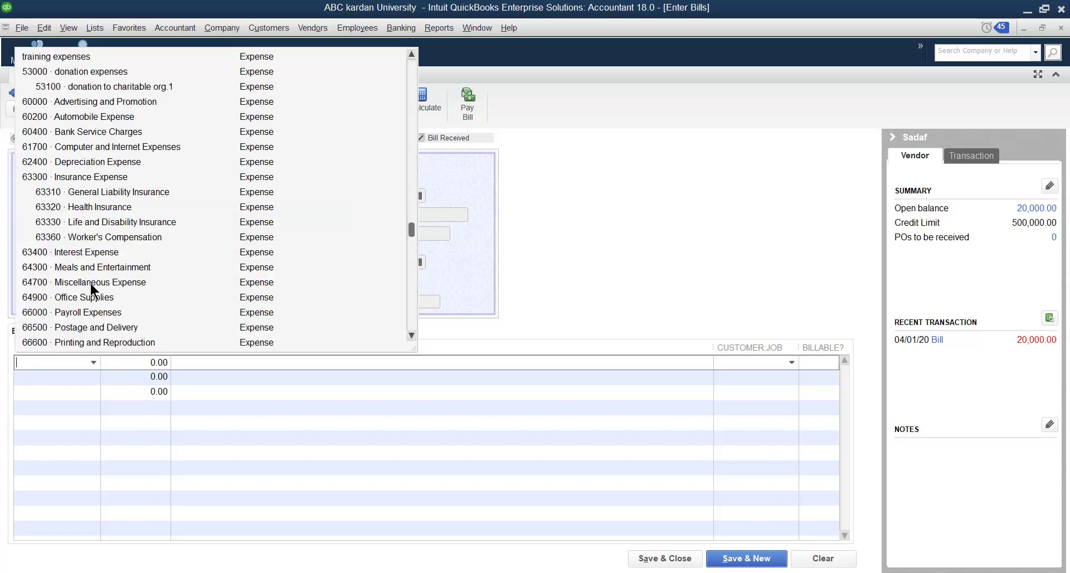
click(85, 267)
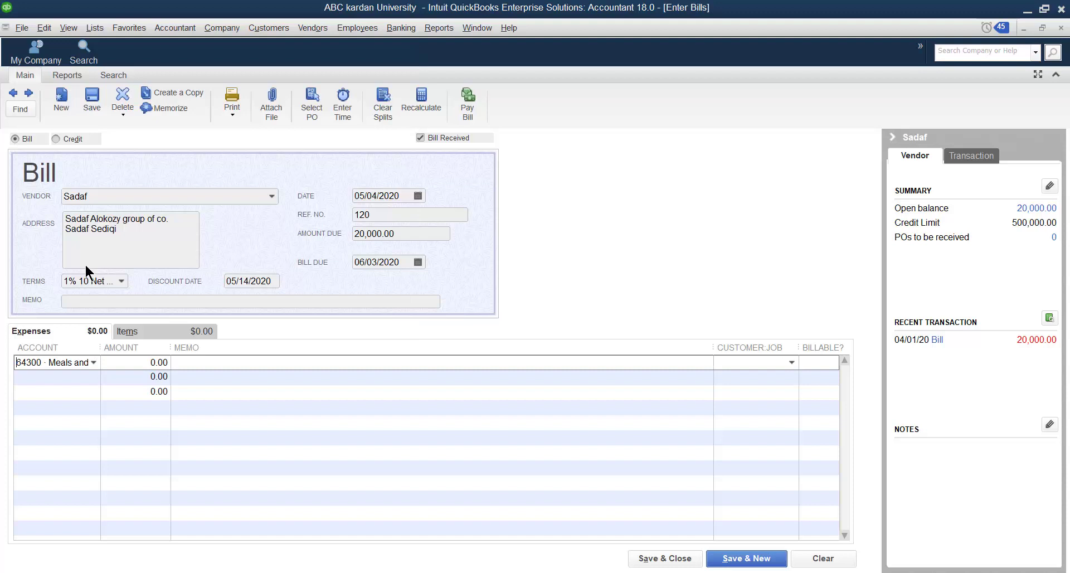
click(132, 362)
text(10000)
- Assign the second expense line to 60000 Advertising and Promotion with an amount of 5000
click(76, 376)
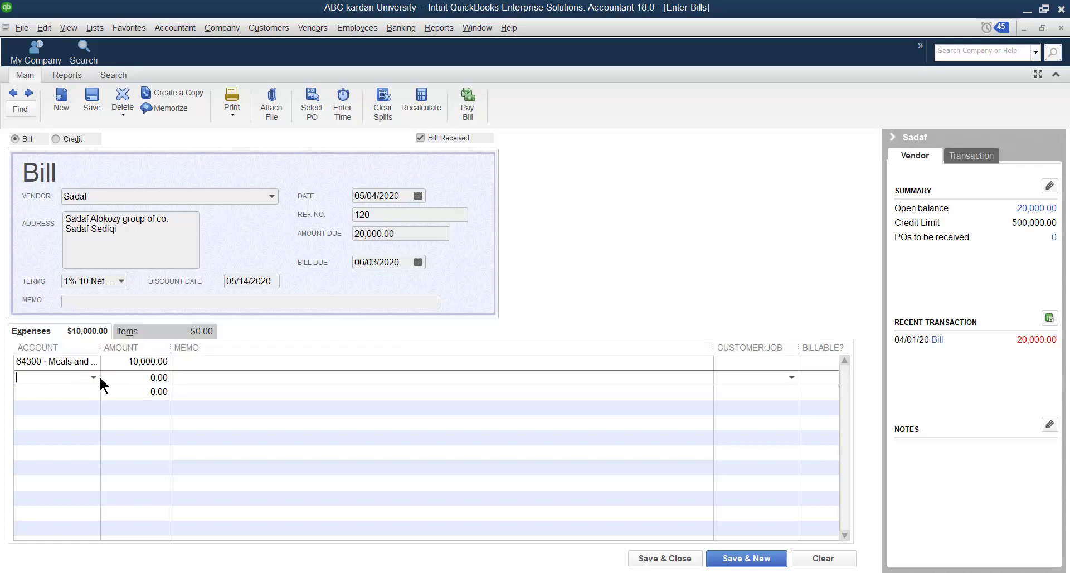
click(90, 376)
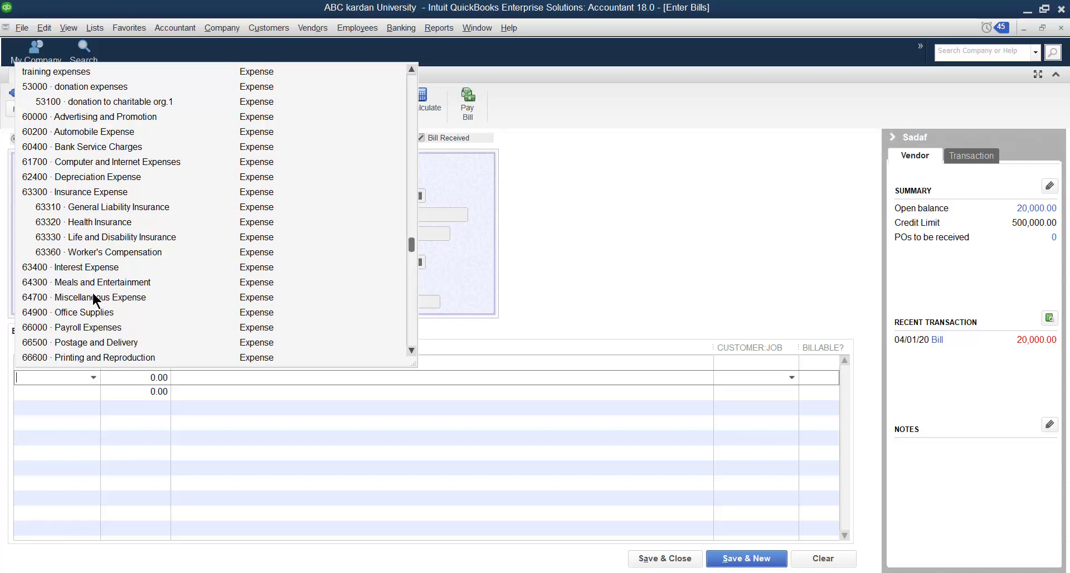
scroll(86, 218, up, 3)
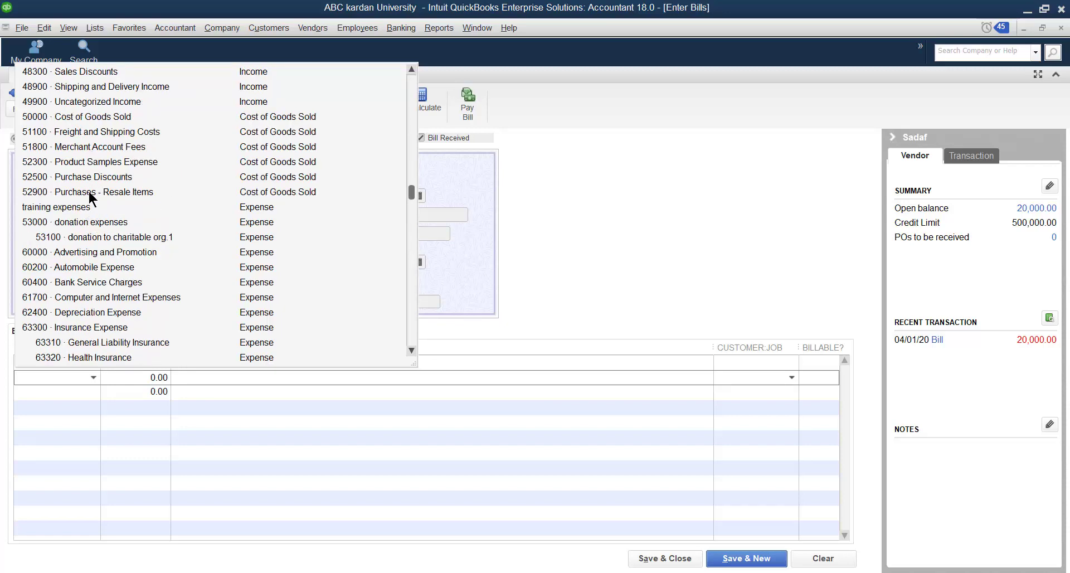
scroll(102, 191, up, 3)
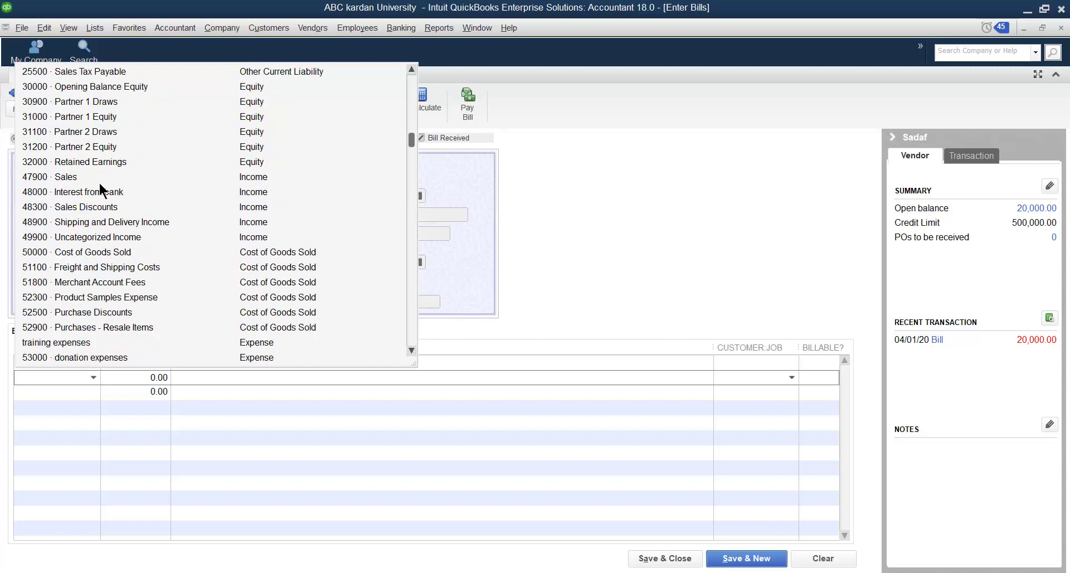
scroll(101, 191, down, 4)
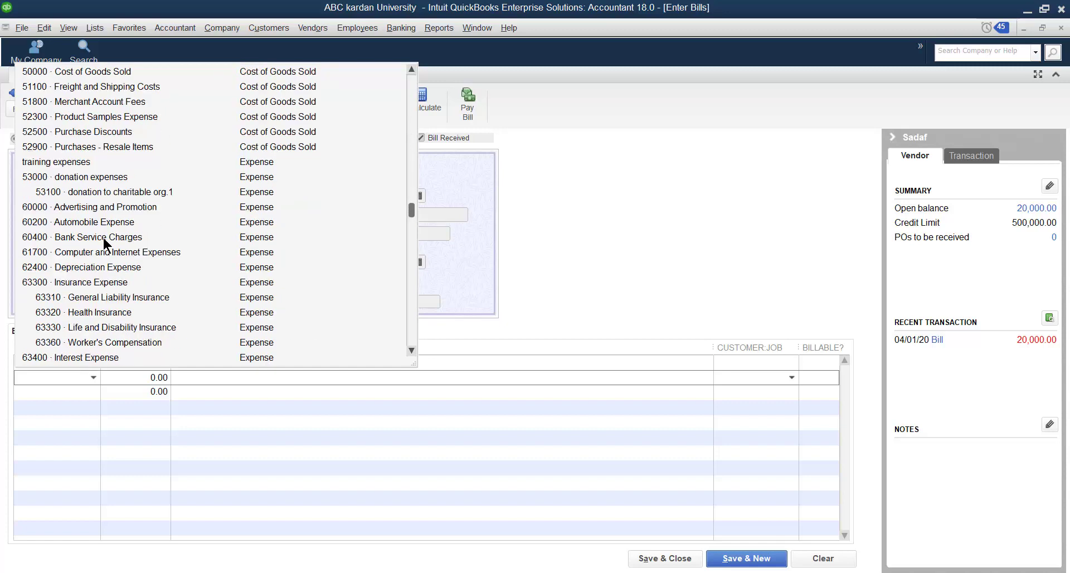
click(101, 206)
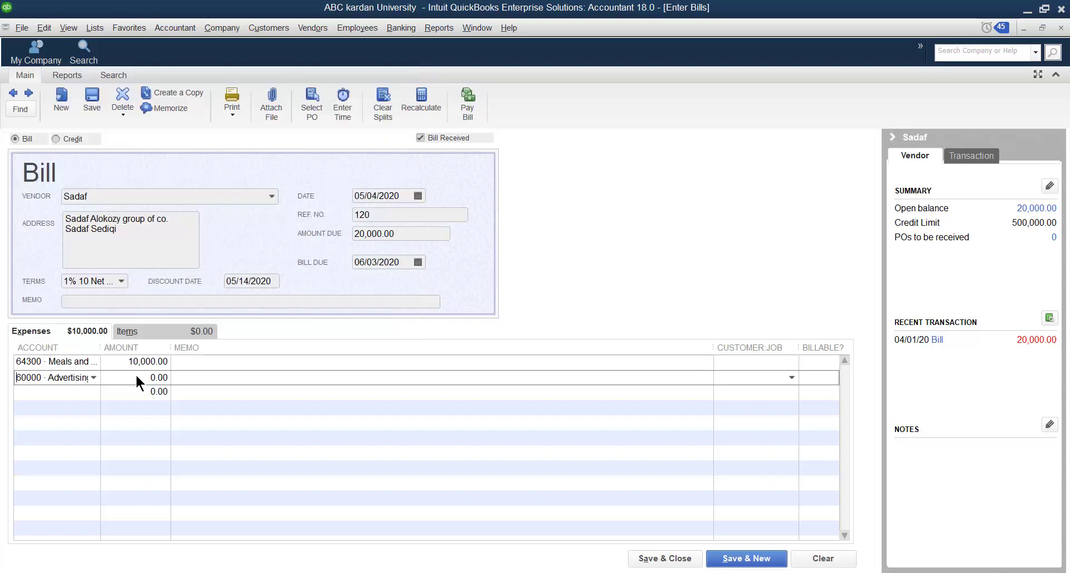
click(135, 373)
text(5000)
- Assign the third expense line to 64700 Miscellaneous Expense with an amount of 5000
click(94, 392)
click(94, 392)
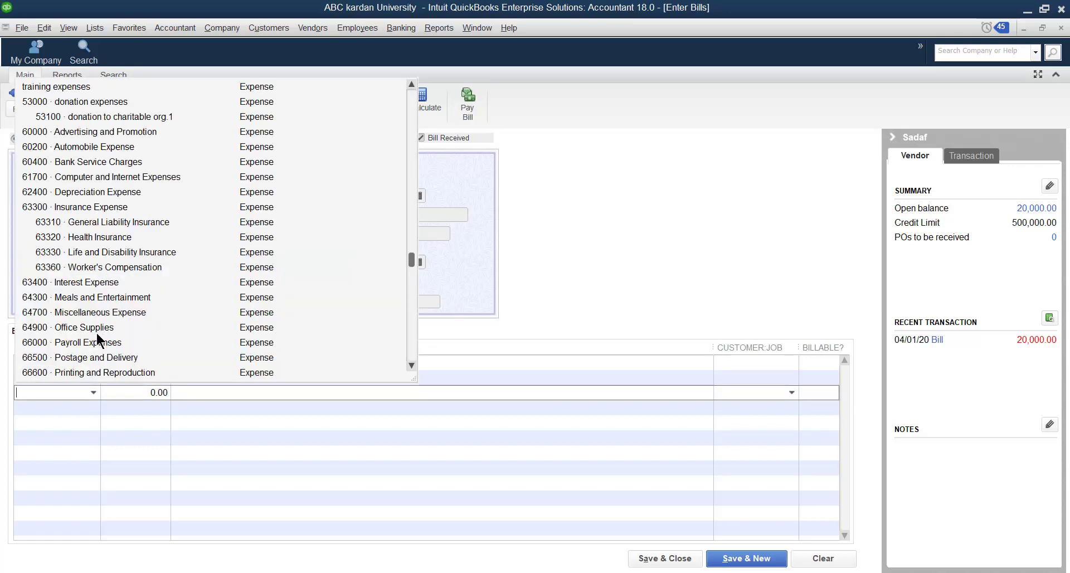
click(93, 311)
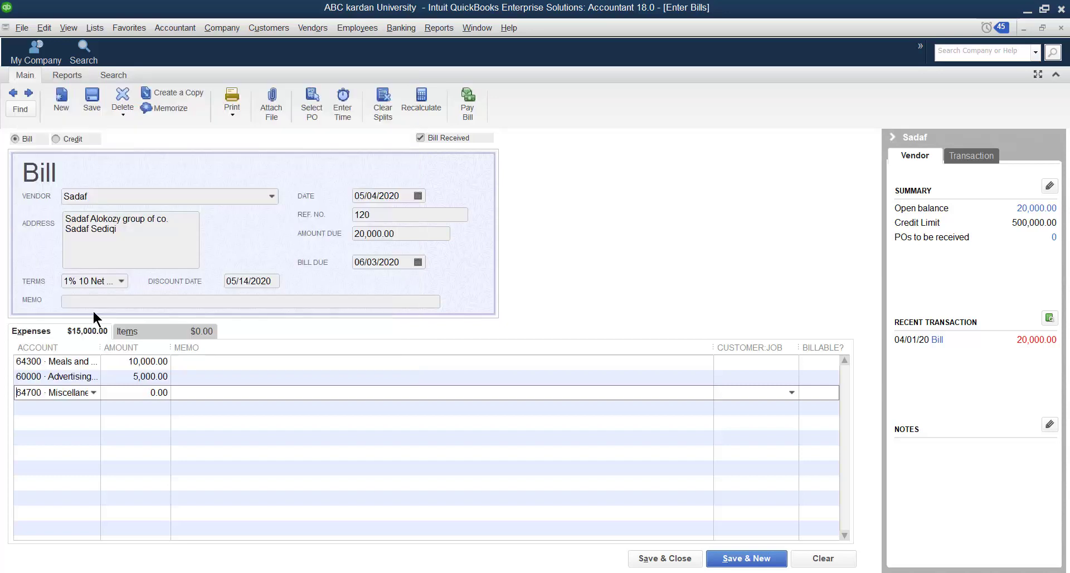
click(136, 394)
drag(144, 392, 186, 395)
text(5000)
click(147, 410)
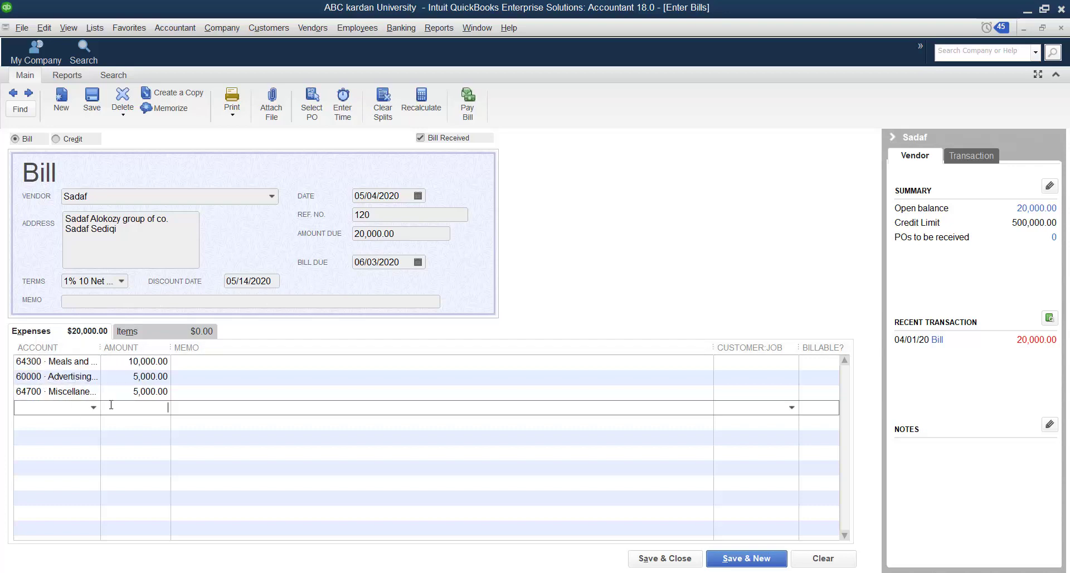
- Save and close the bill, making the changed payment terms permanent for the vendor
click(655, 559)
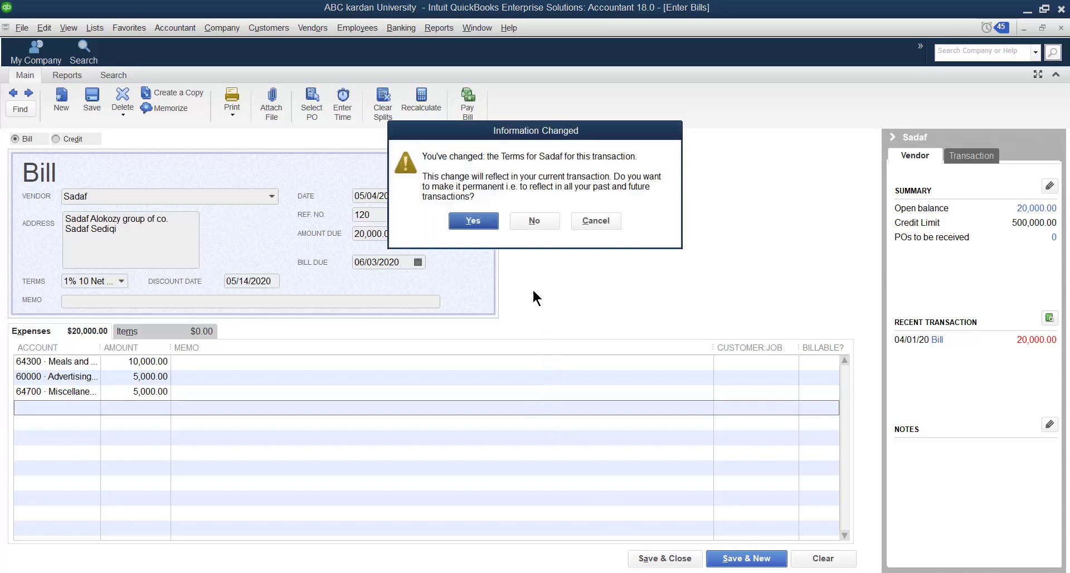
click(475, 220)
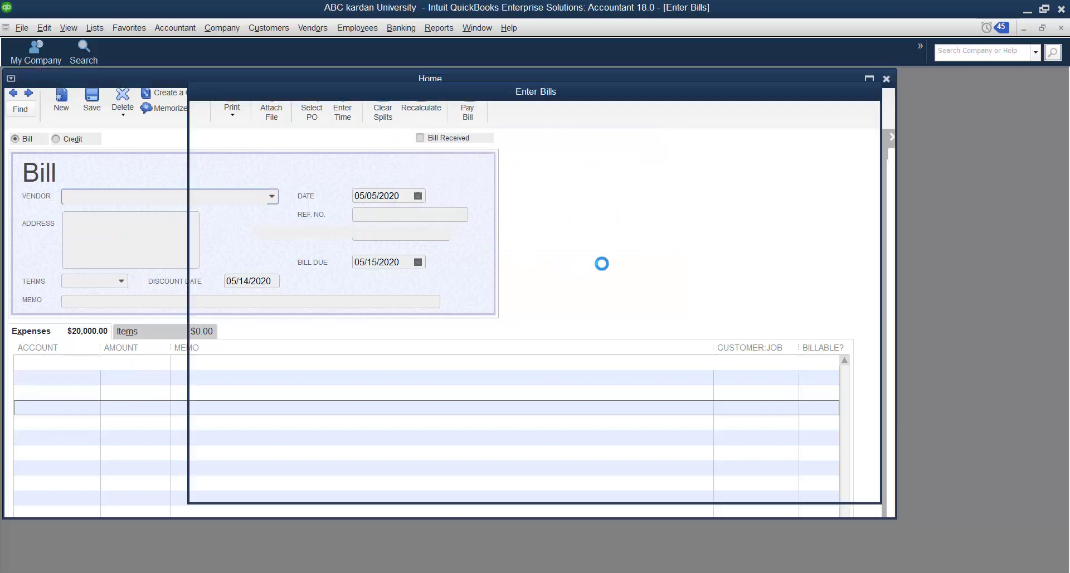